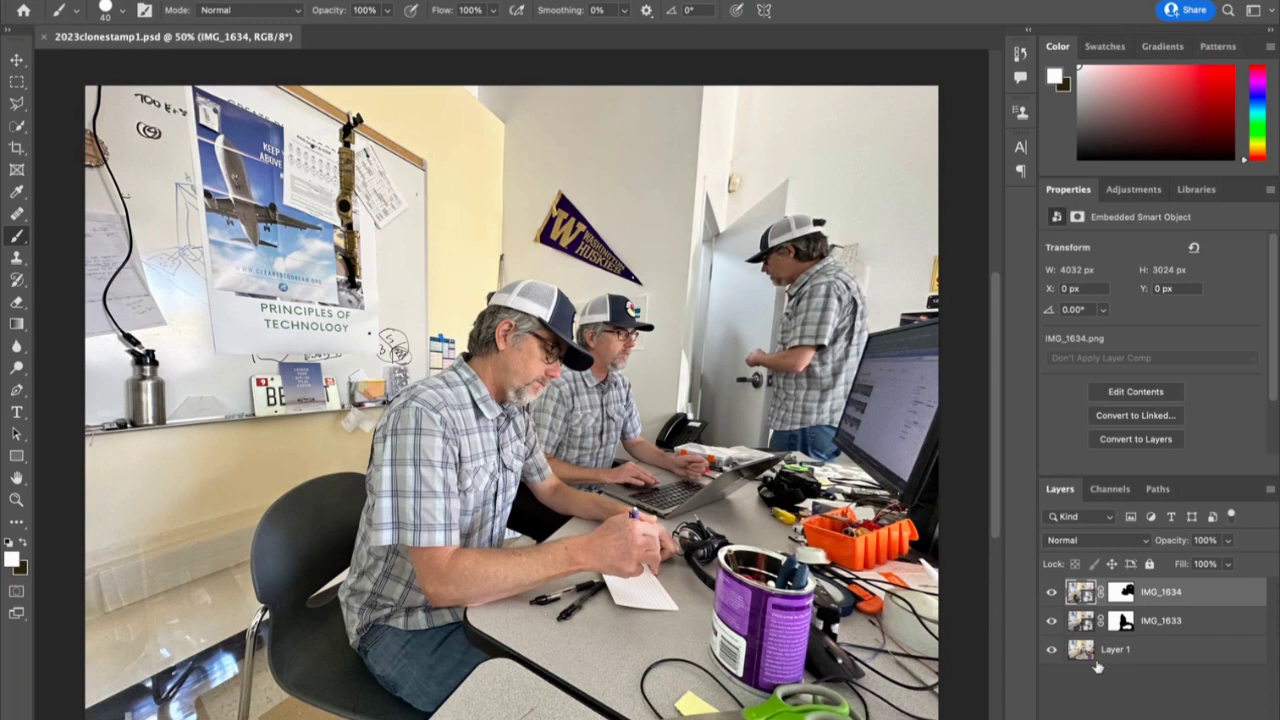
Examine the layer masks of IMG_1634 and IMG_1633 in the finished composite
click(1121, 594)
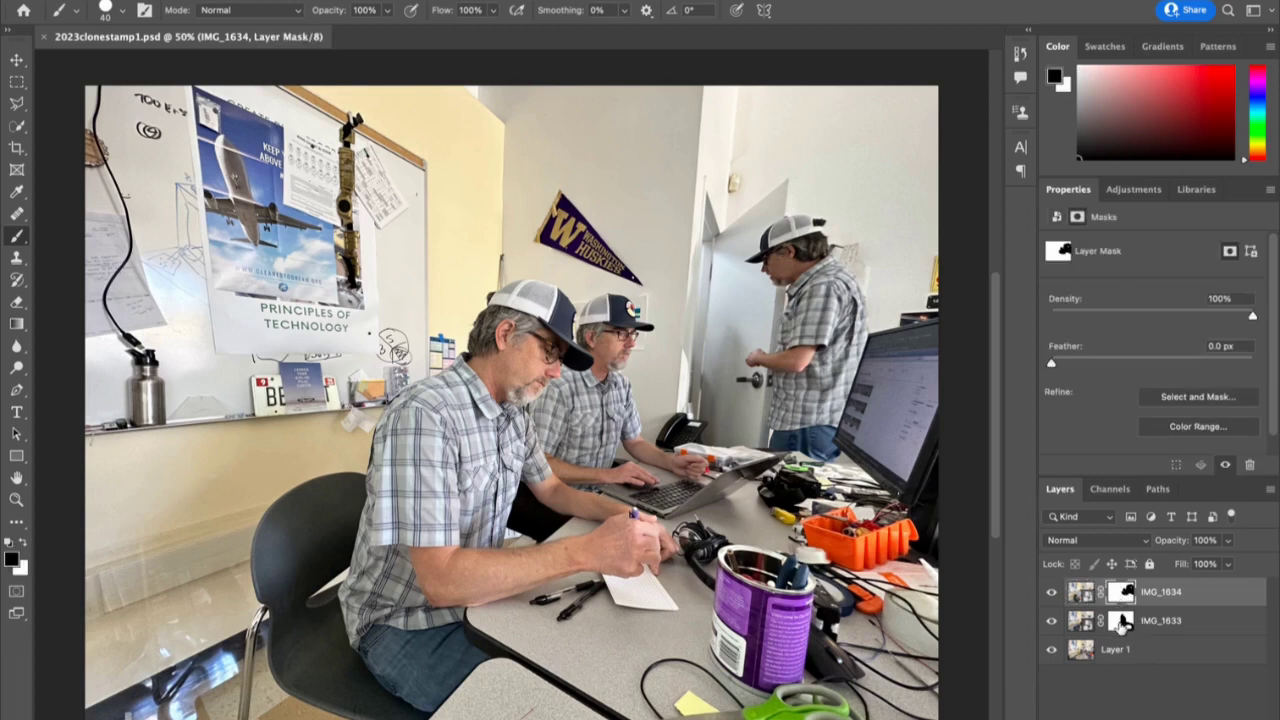
click(1121, 621)
click(1116, 594)
click(1120, 621)
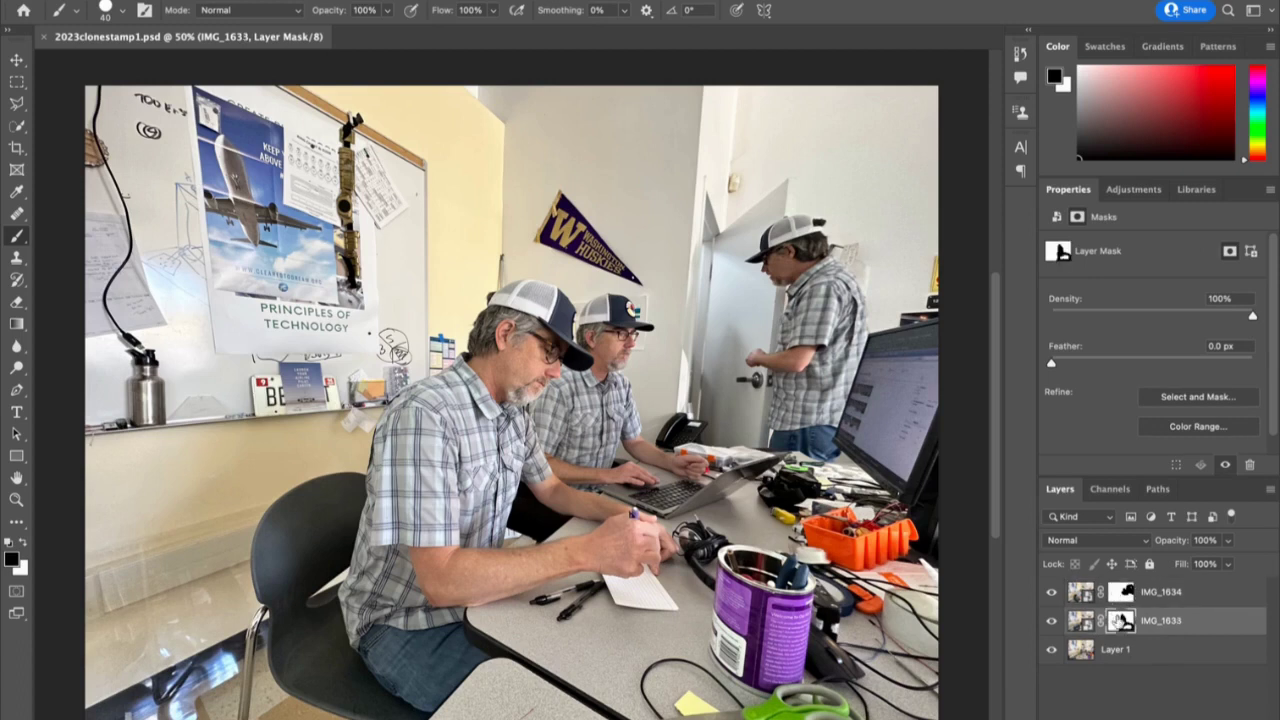
click(1116, 592)
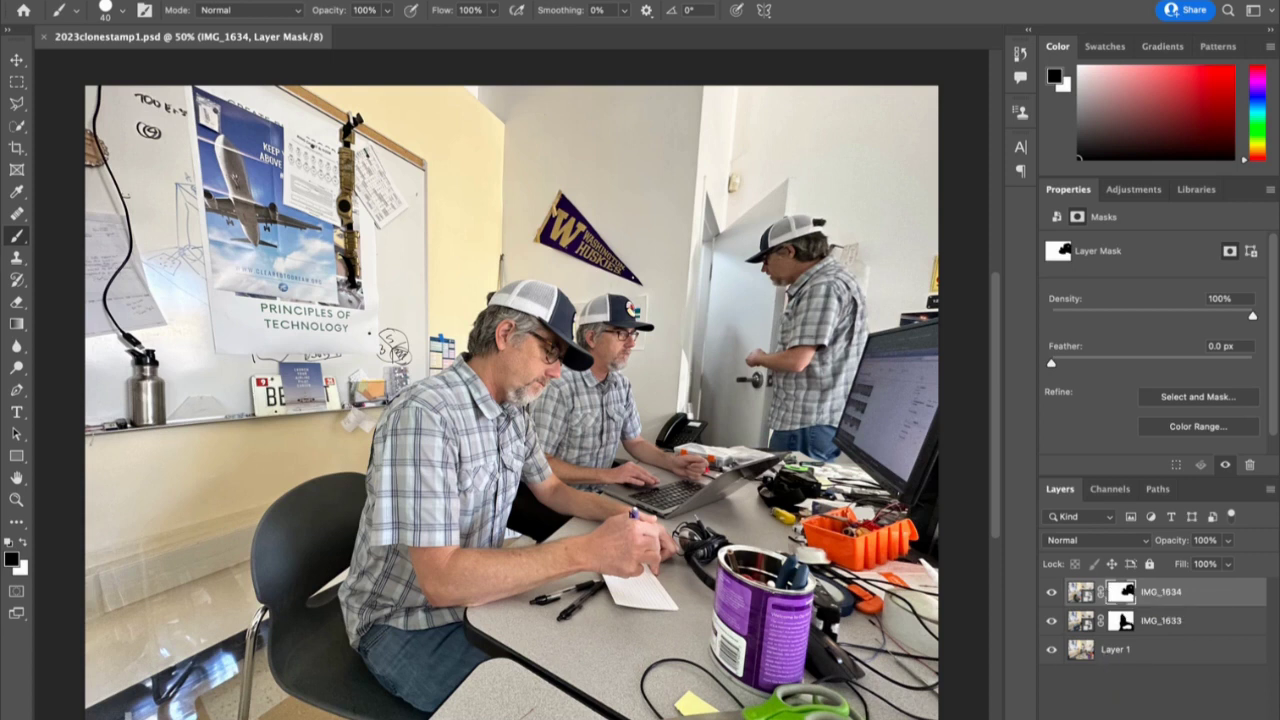
Open IMG_1632.png from the Downloads folder as the base photo
click(126, 0)
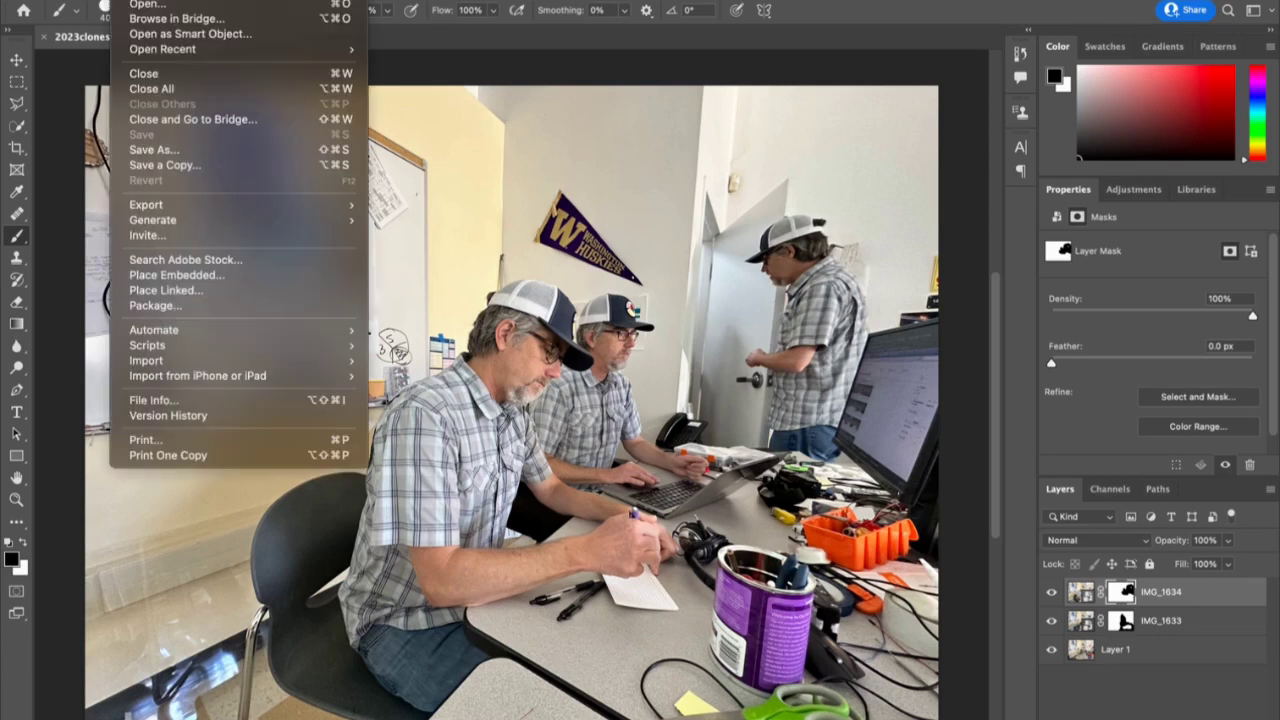
click(143, 5)
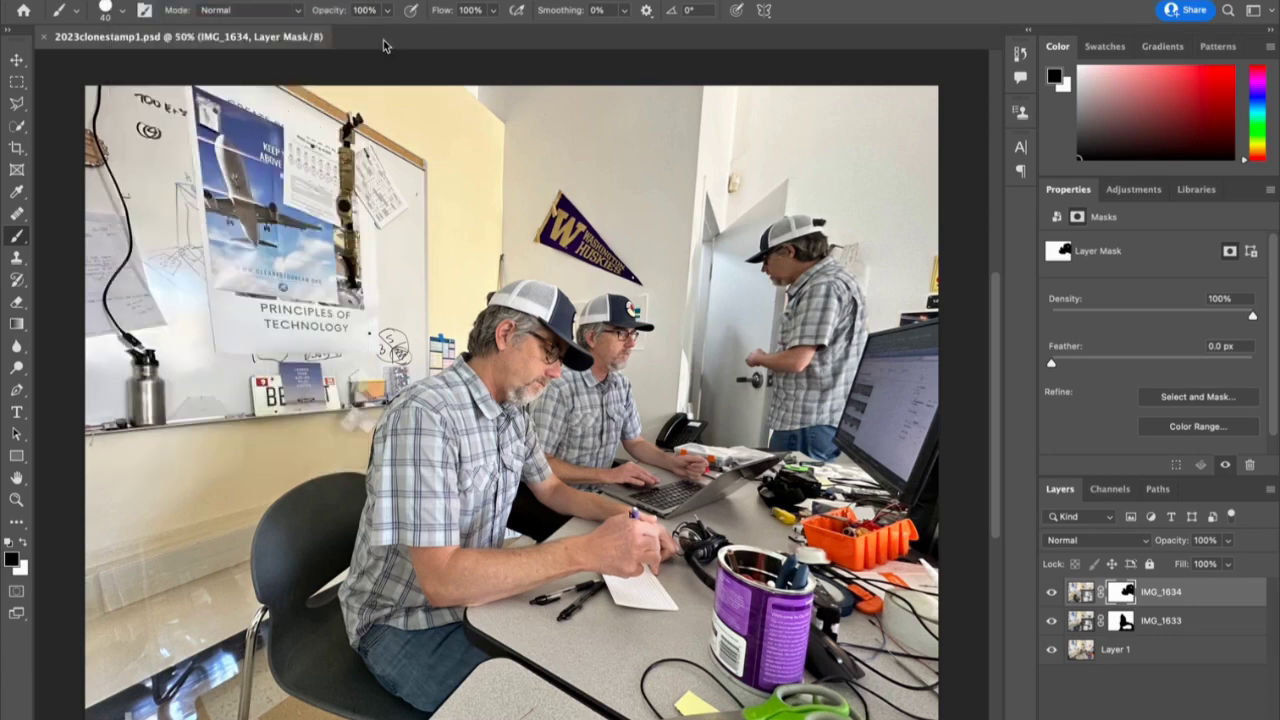
scroll(420, 285, down, 5)
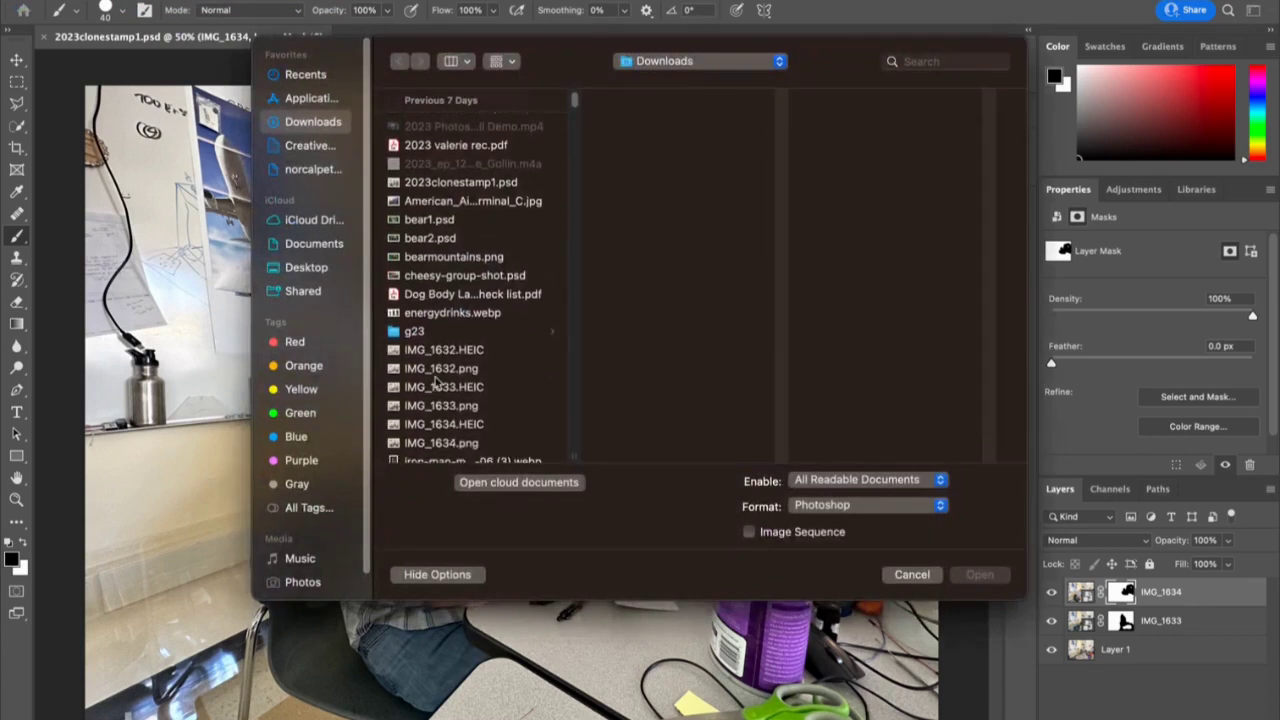
click(424, 270)
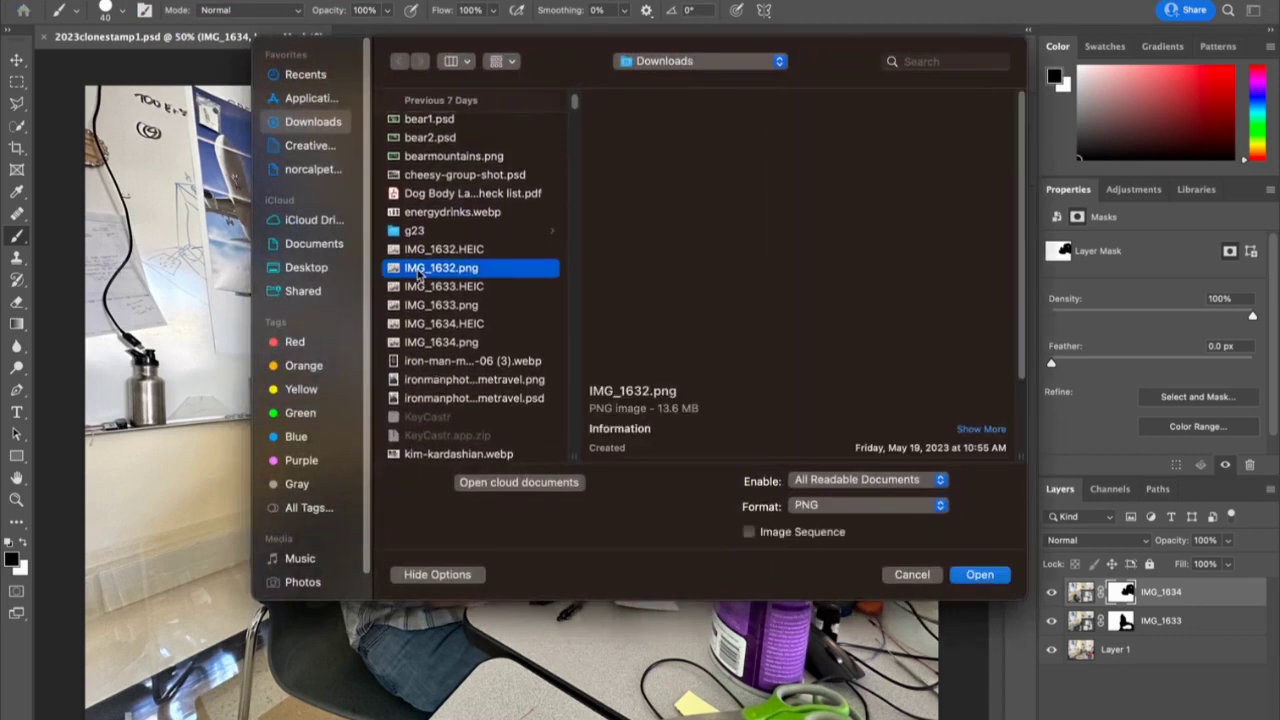
click(979, 574)
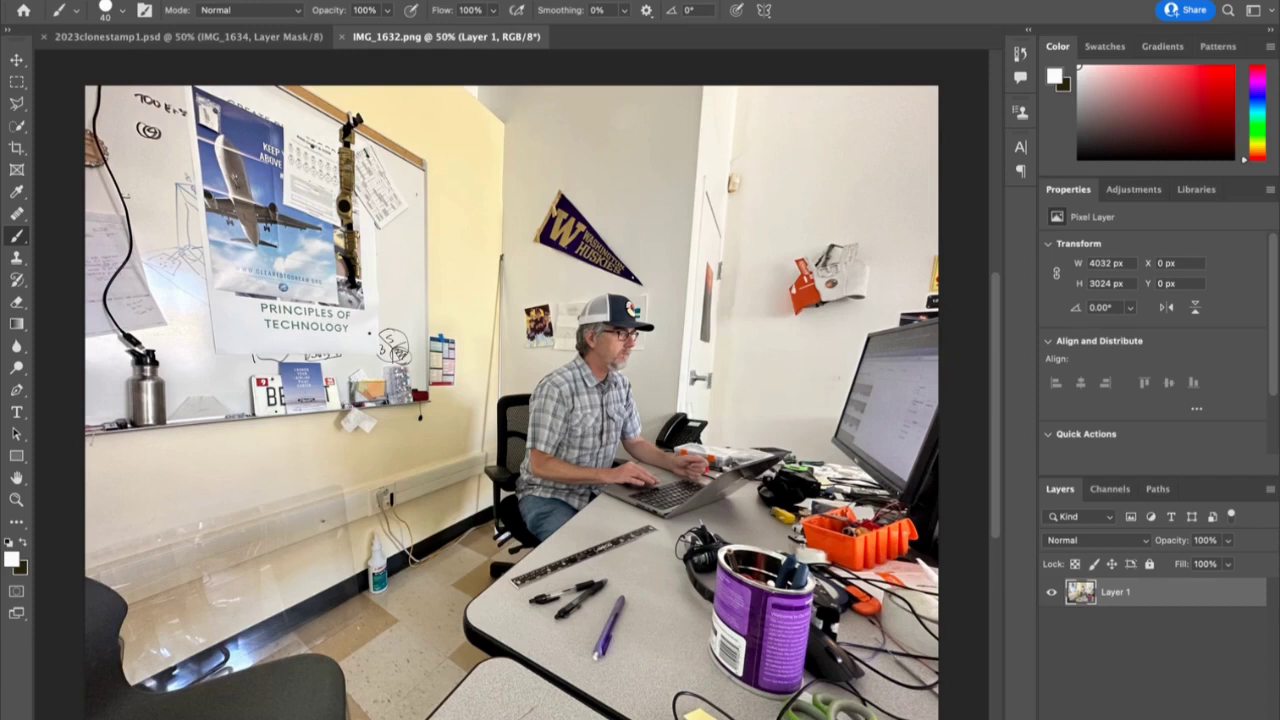
Place IMG_1633.png as an embedded layer above the base photo at its original size and position
click(128, 1)
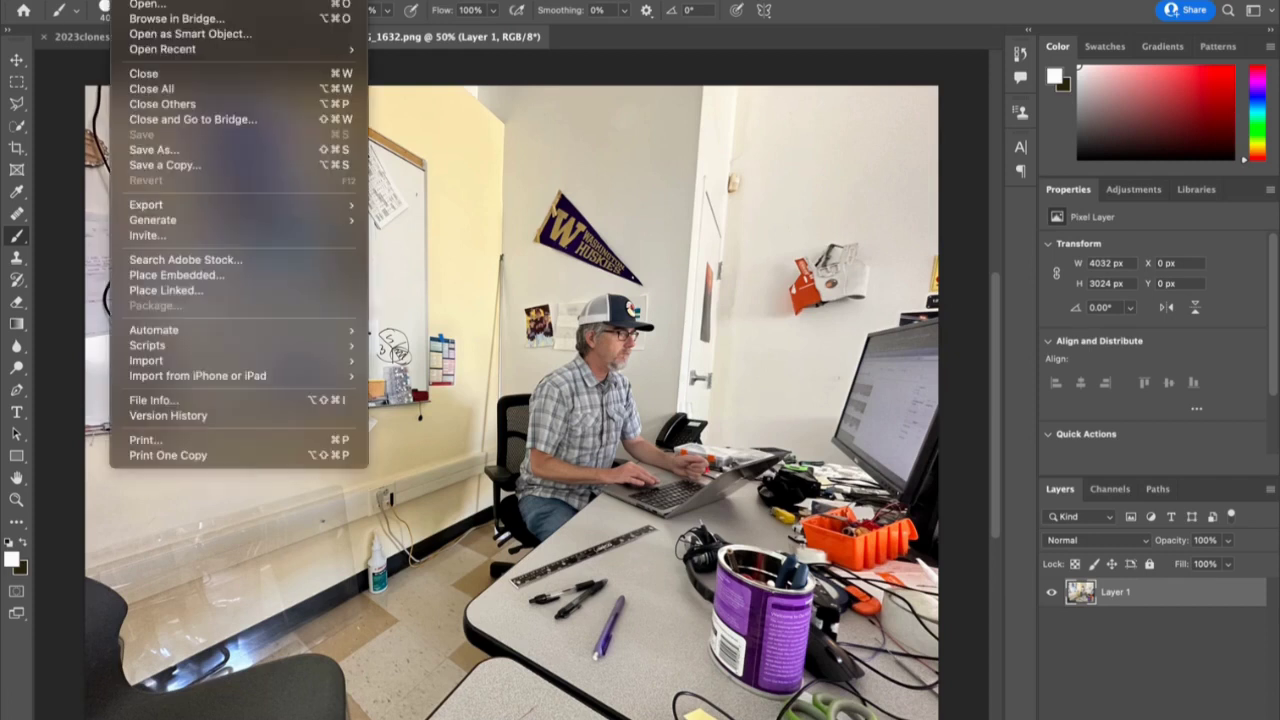
click(203, 275)
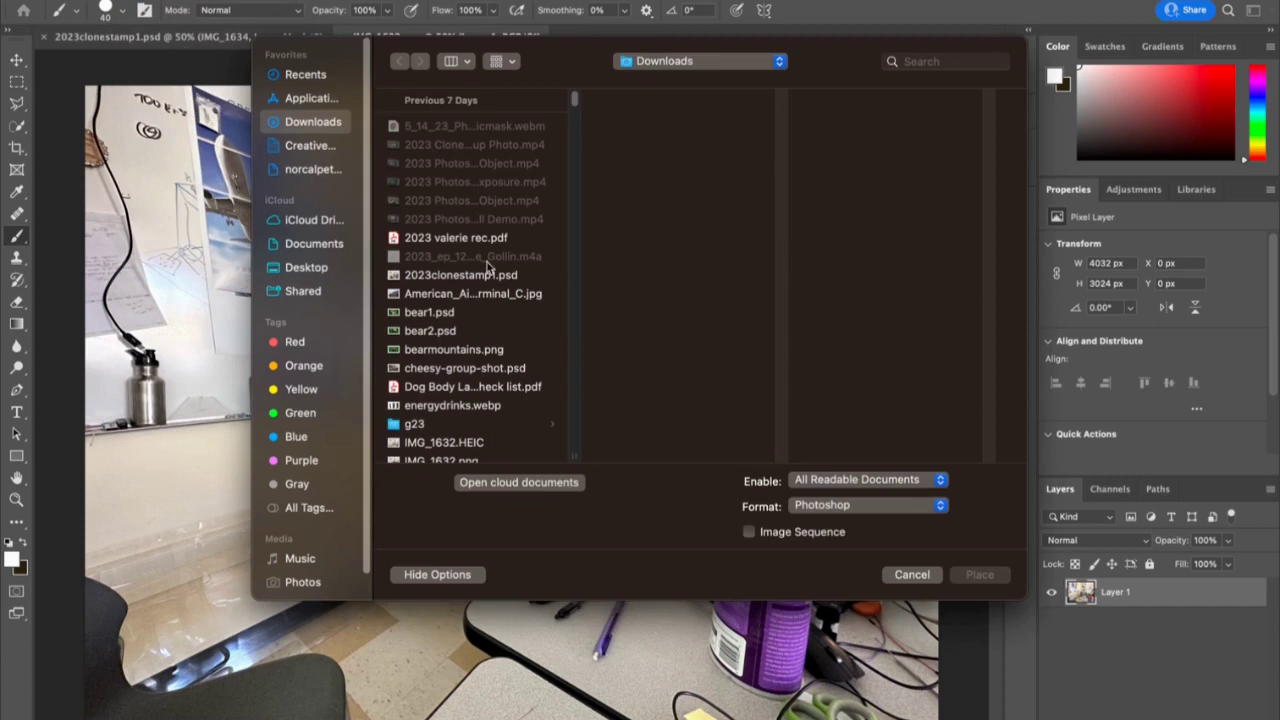
scroll(461, 343, down, 5)
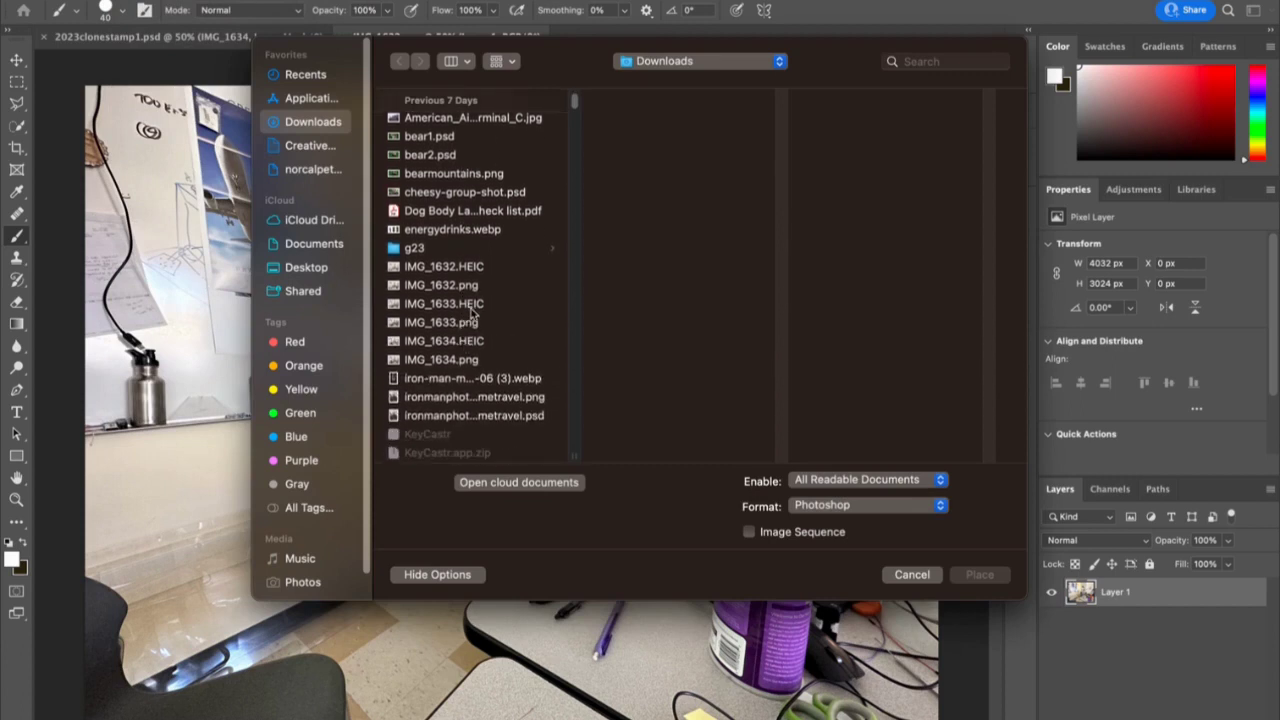
click(461, 322)
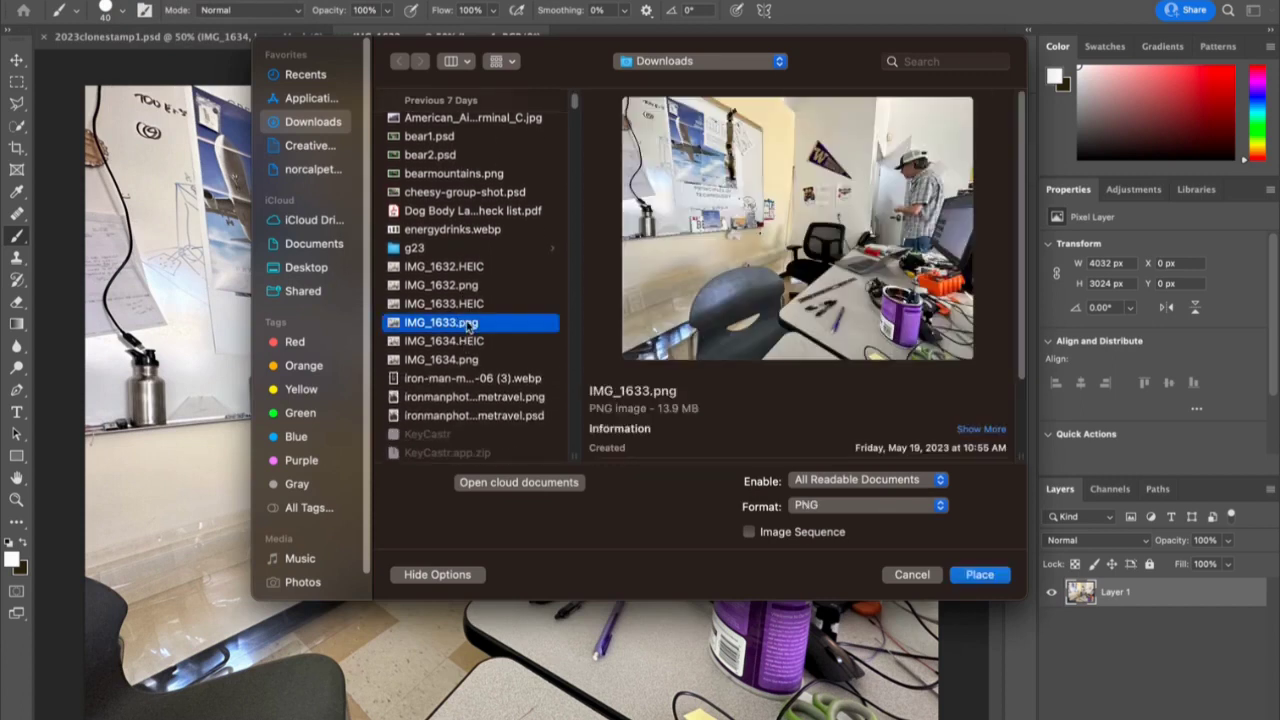
click(980, 575)
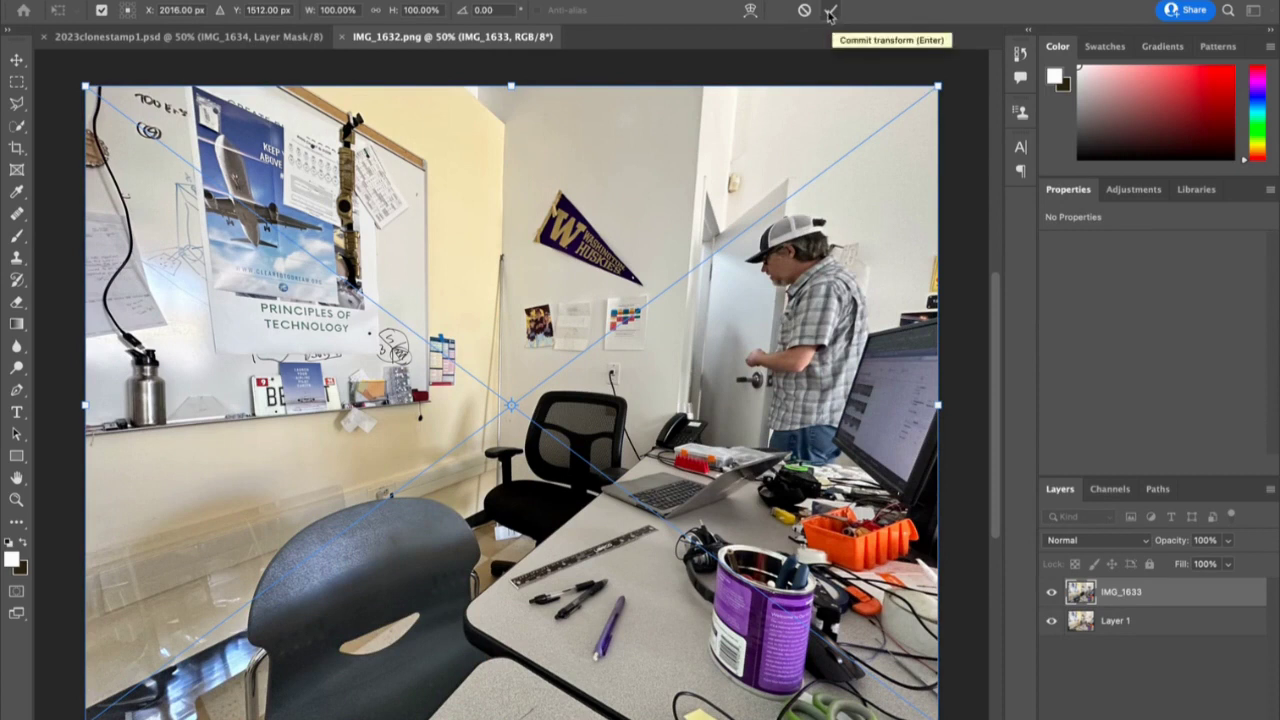
click(828, 12)
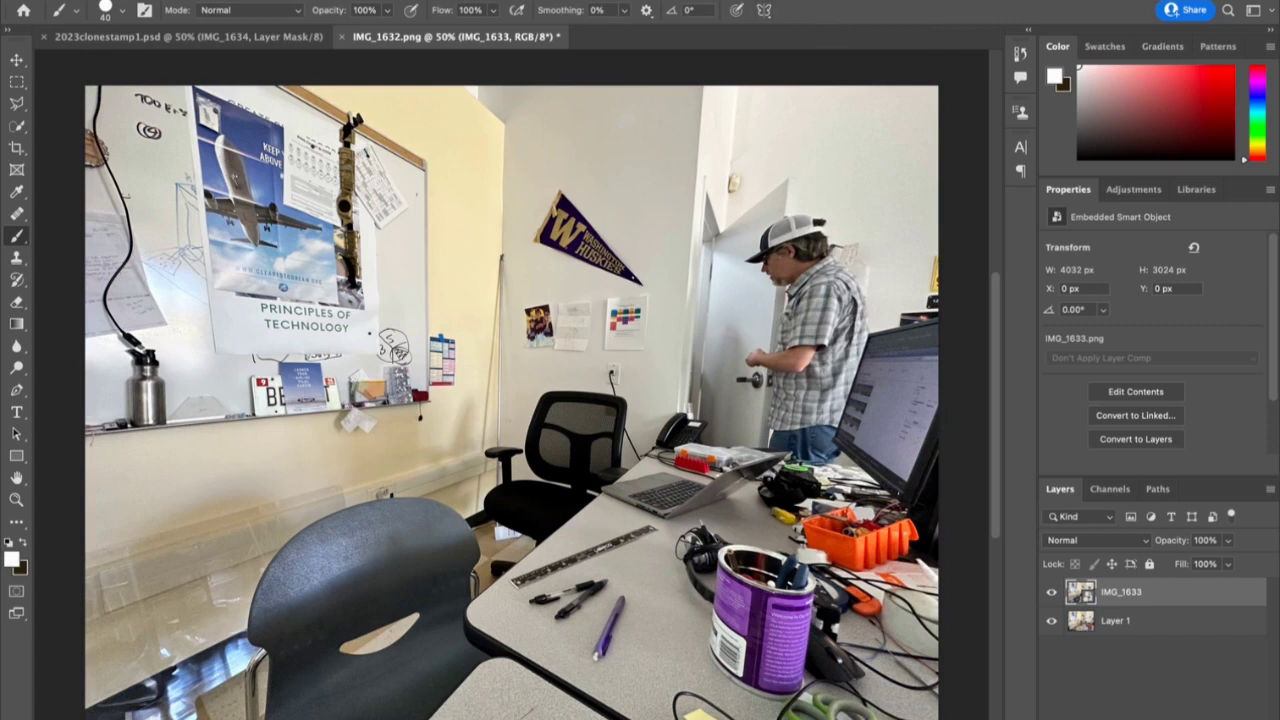
Place IMG_1634.png as an embedded layer on top of IMG_1633 at its original size and position
click(127, 0)
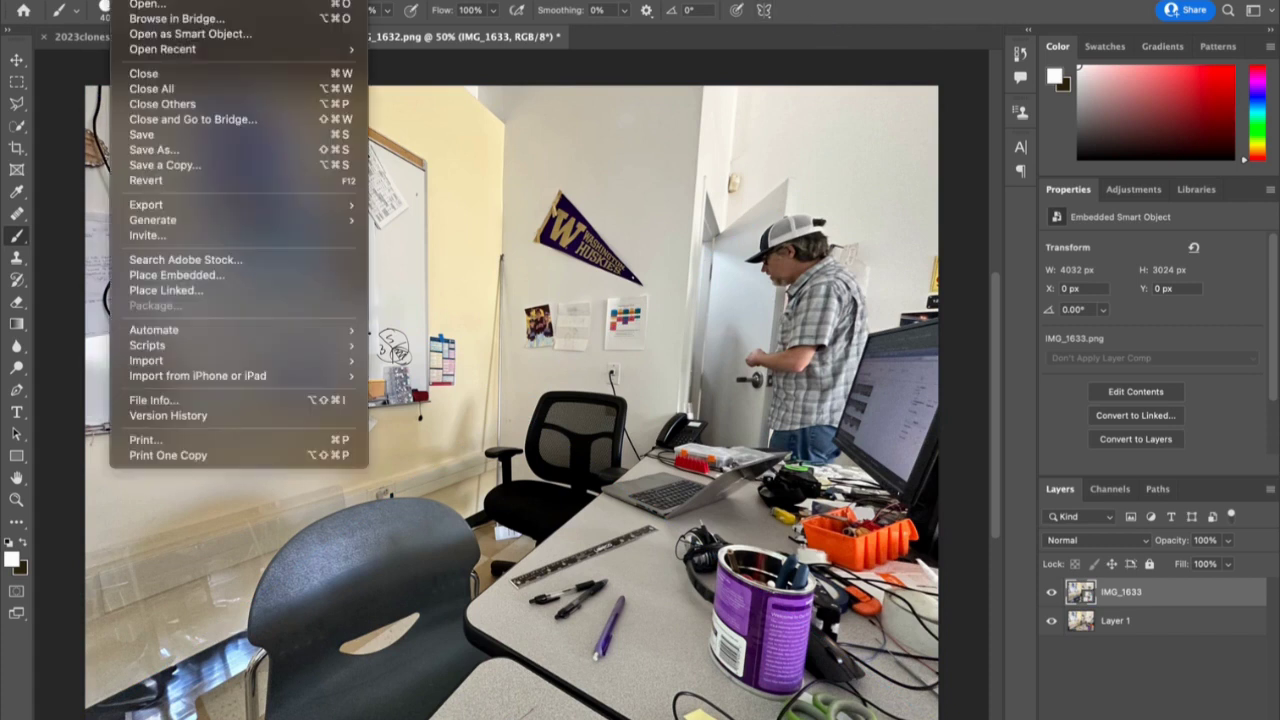
click(218, 276)
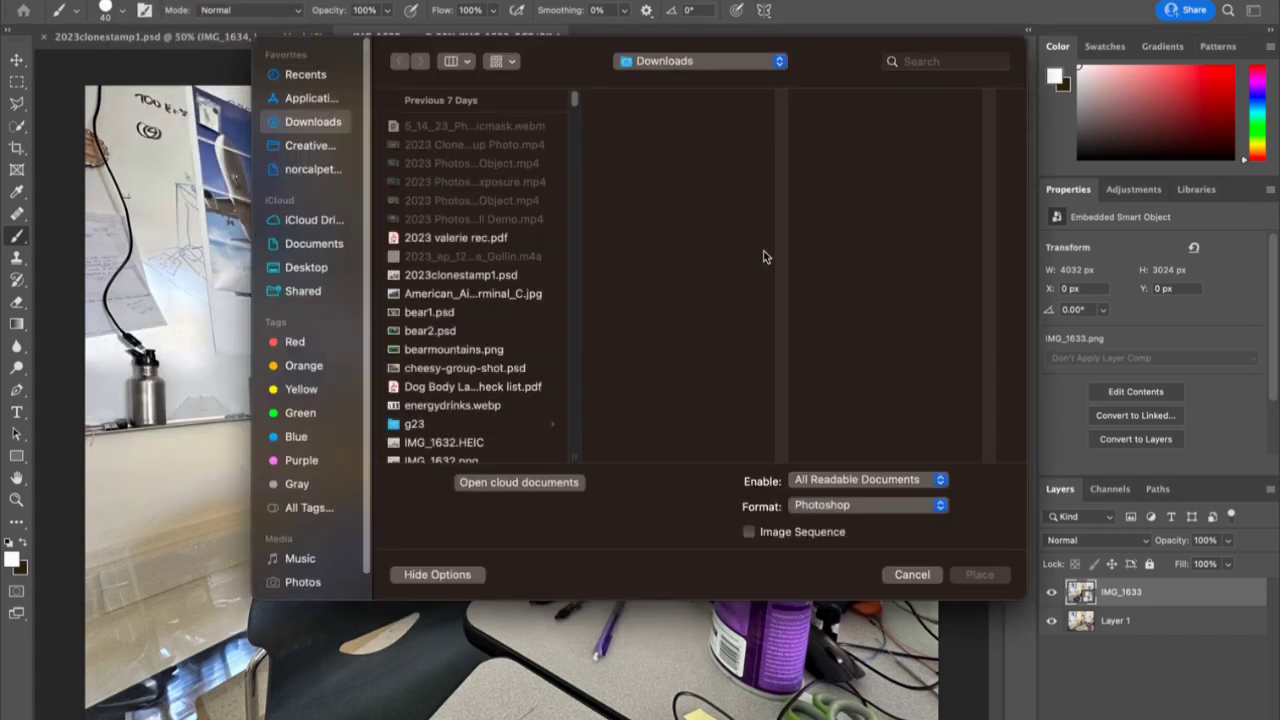
scroll(470, 405, down, 5)
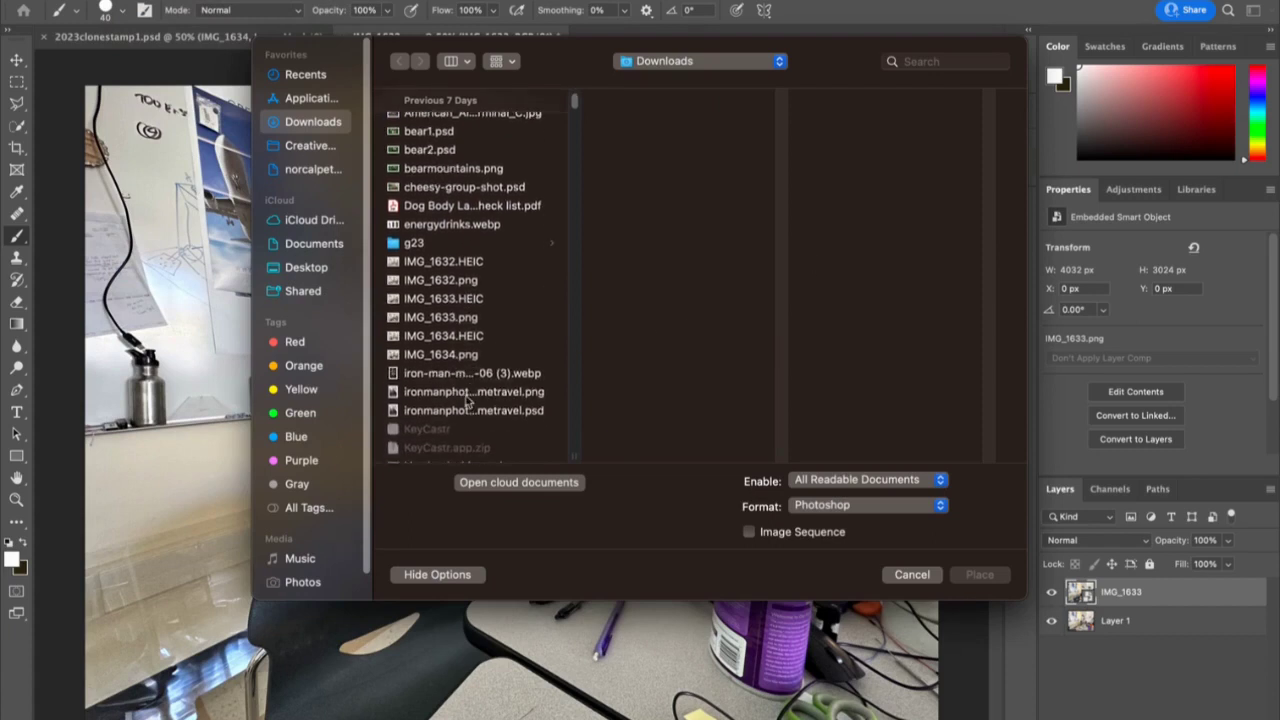
click(452, 355)
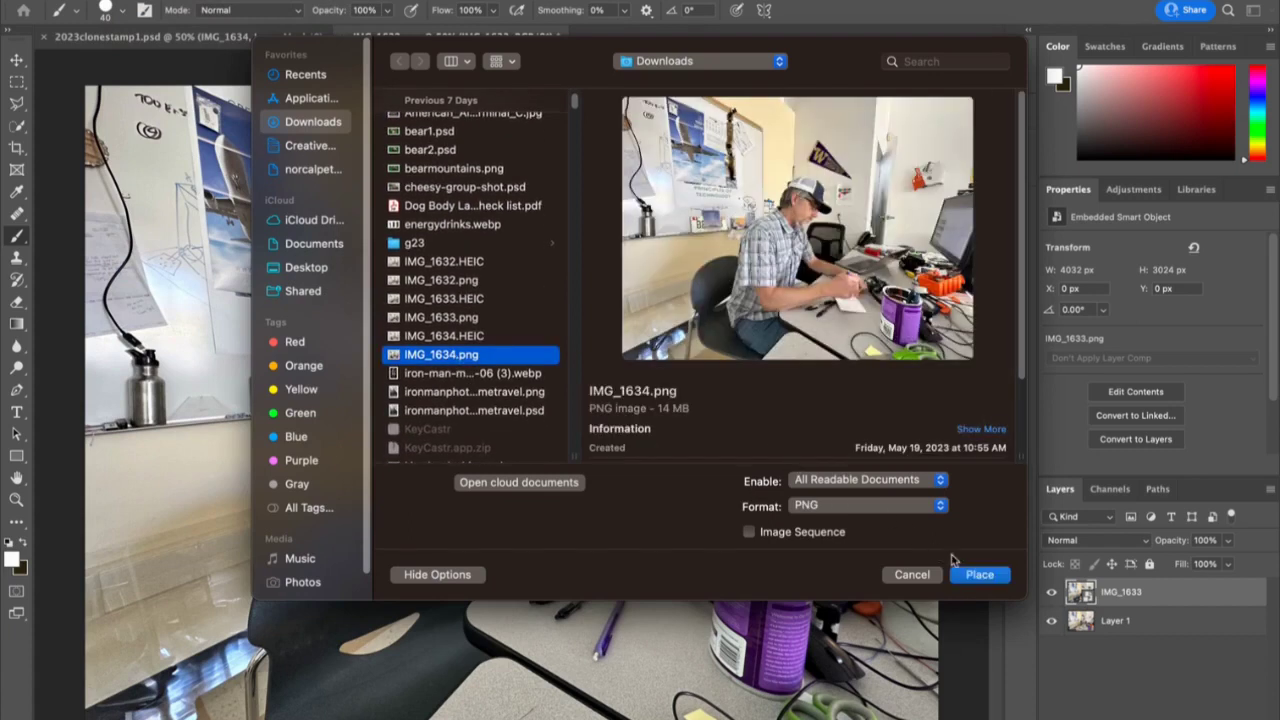
click(978, 575)
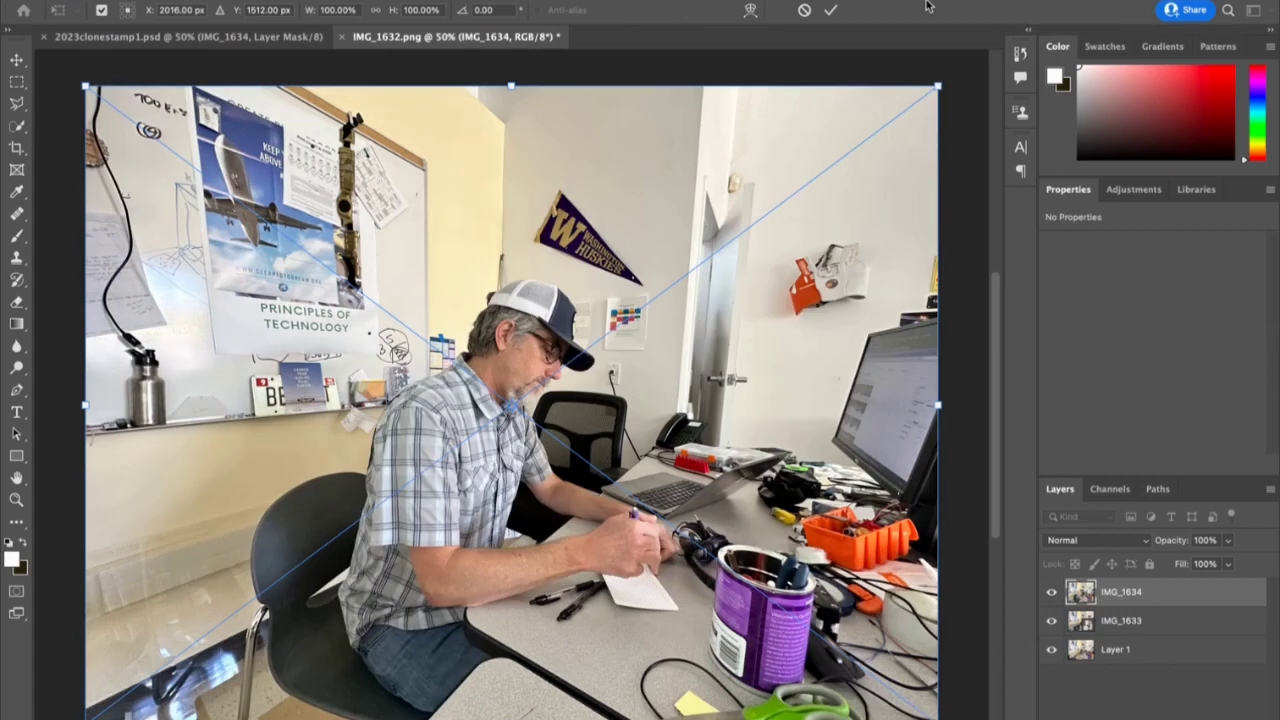
click(838, 12)
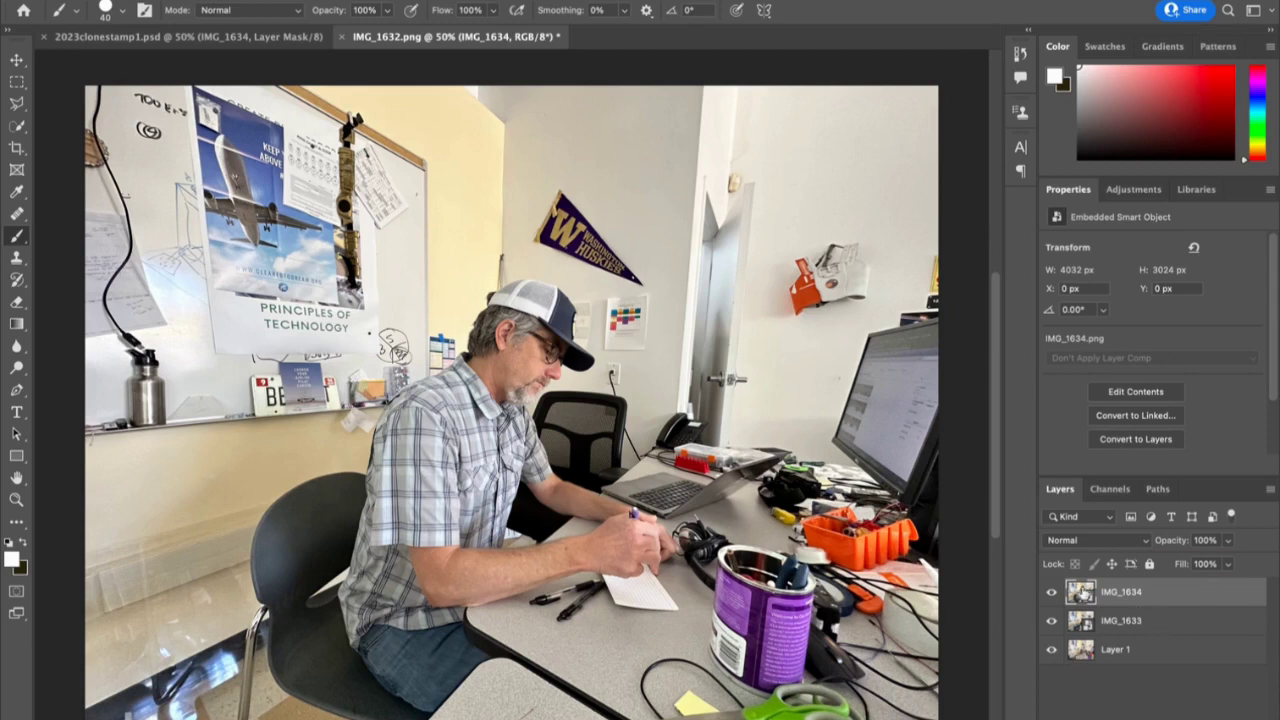
Compare the three photos by toggling layer visibility, leaving IMG_1634 hidden and both IMG_1633 and Layer 1 shown
click(1050, 594)
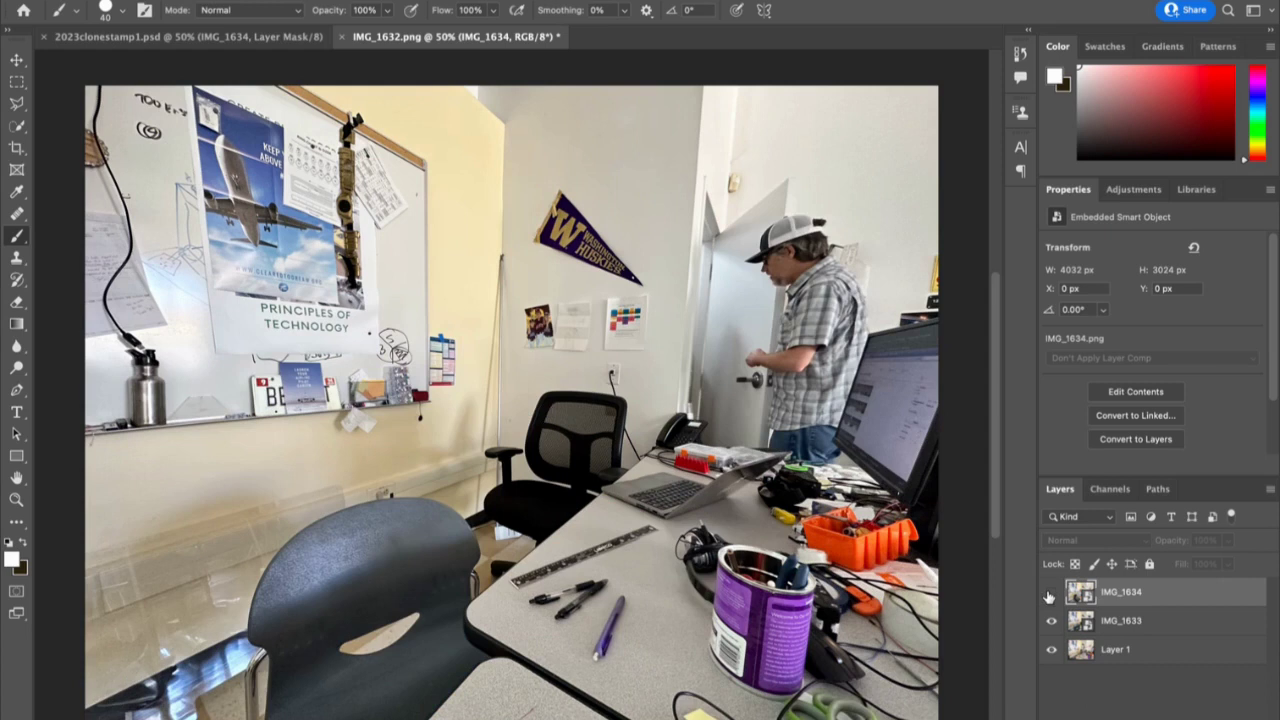
click(1050, 594)
click(1050, 594)
click(1050, 594)
click(1050, 594)
click(1051, 621)
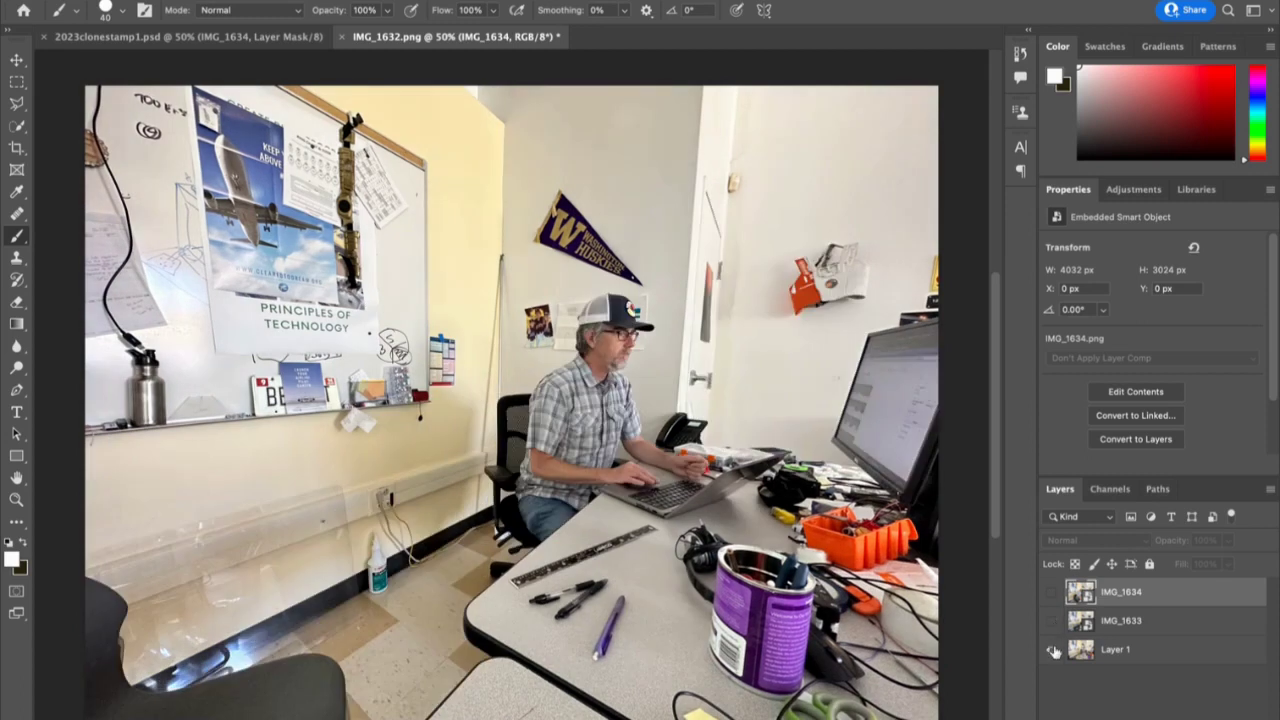
click(1053, 650)
click(1053, 650)
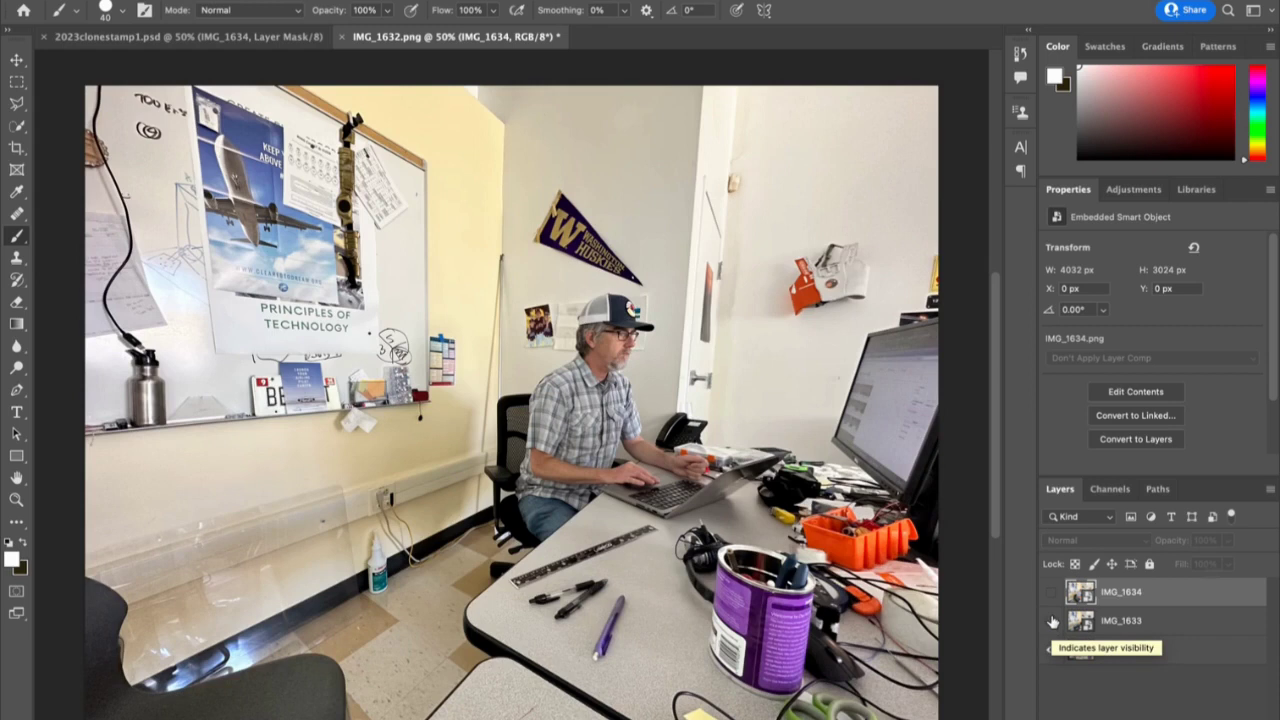
click(1052, 622)
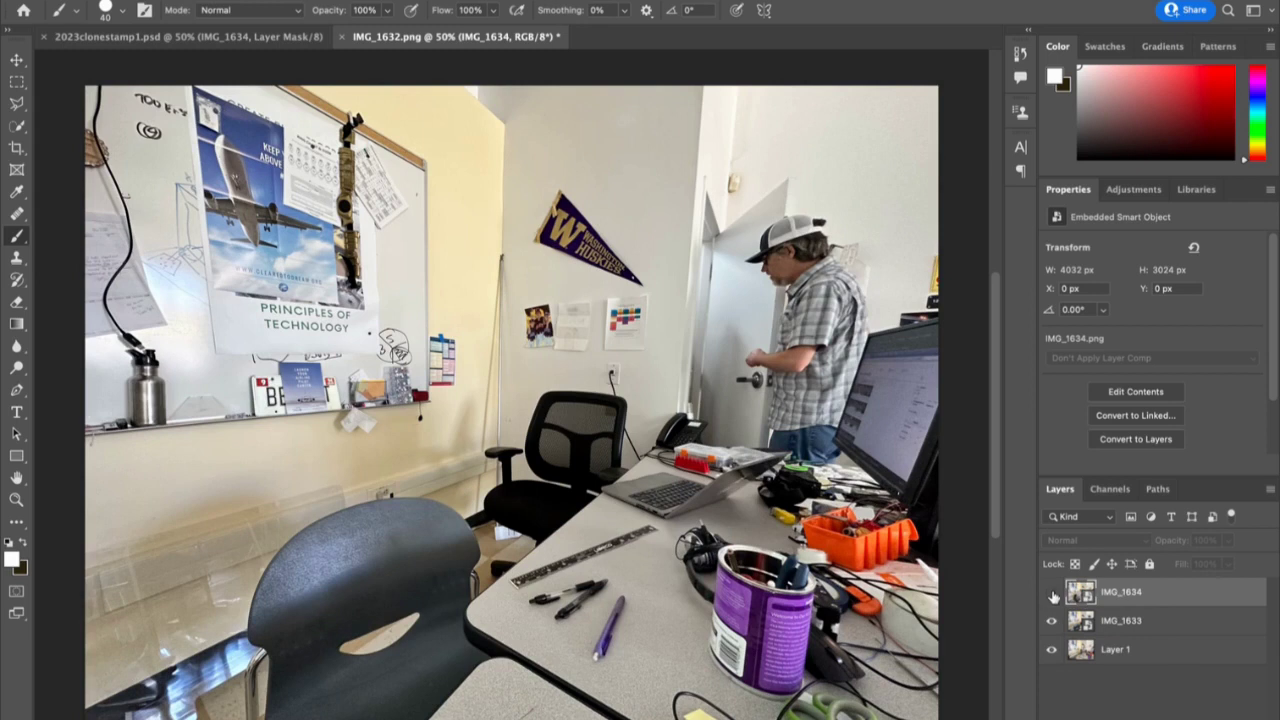
Add a white layer mask to IMG_1633 and enlarge the brush to 100
click(1108, 621)
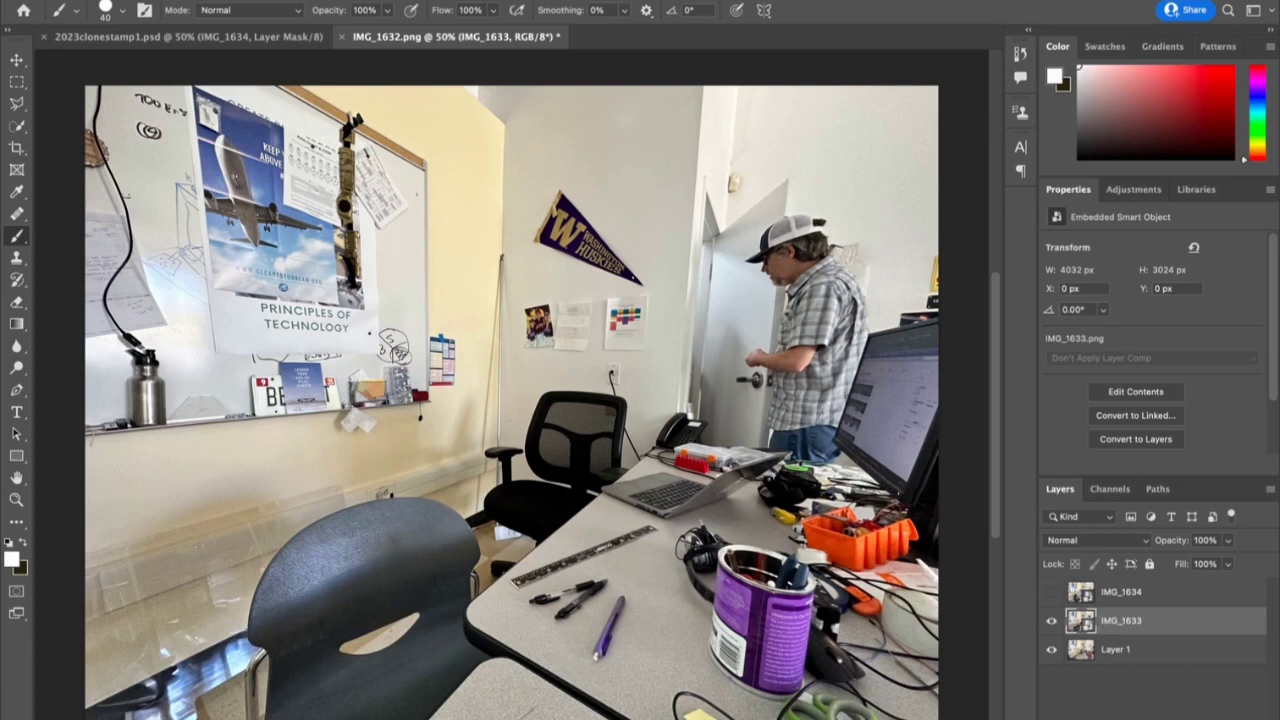
click(1152, 719)
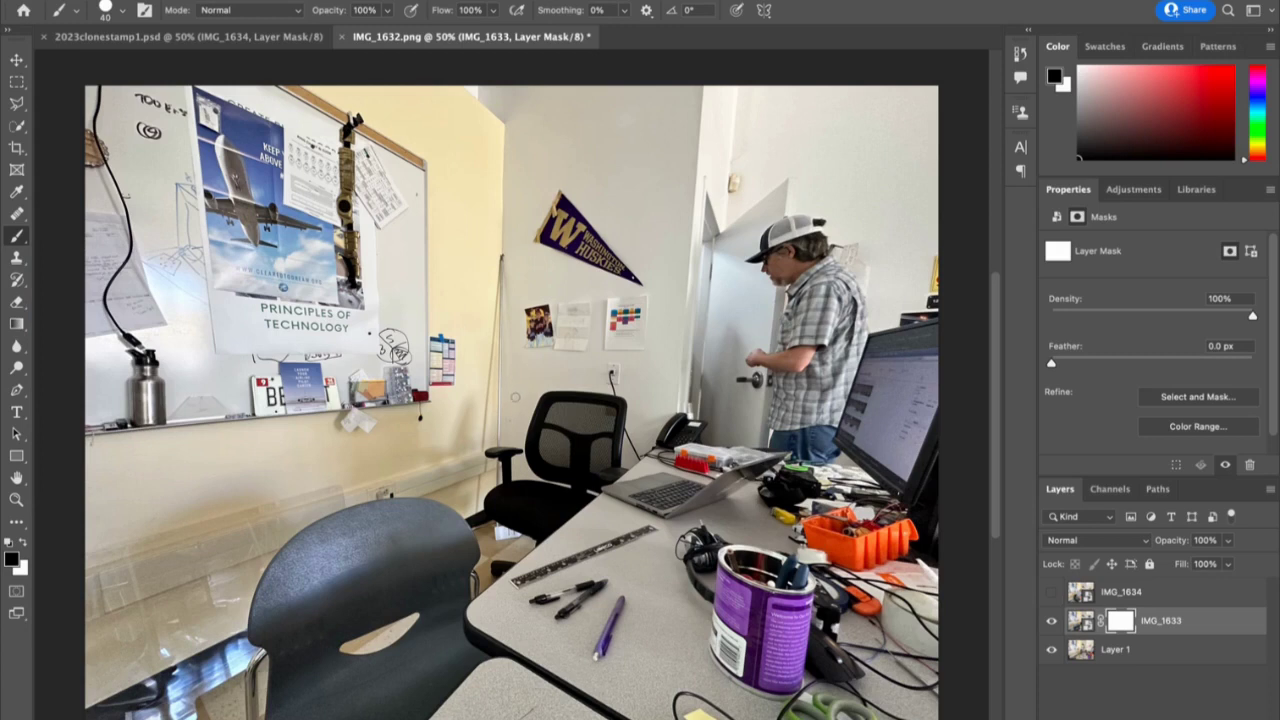
key(bracketright)
key(bracketright)
key(bracketright)
key(bracketright)
mouse_move(616, 462)
mouse_down()
mouse_move(592, 512)
mouse_move(576, 500)
mouse_up()
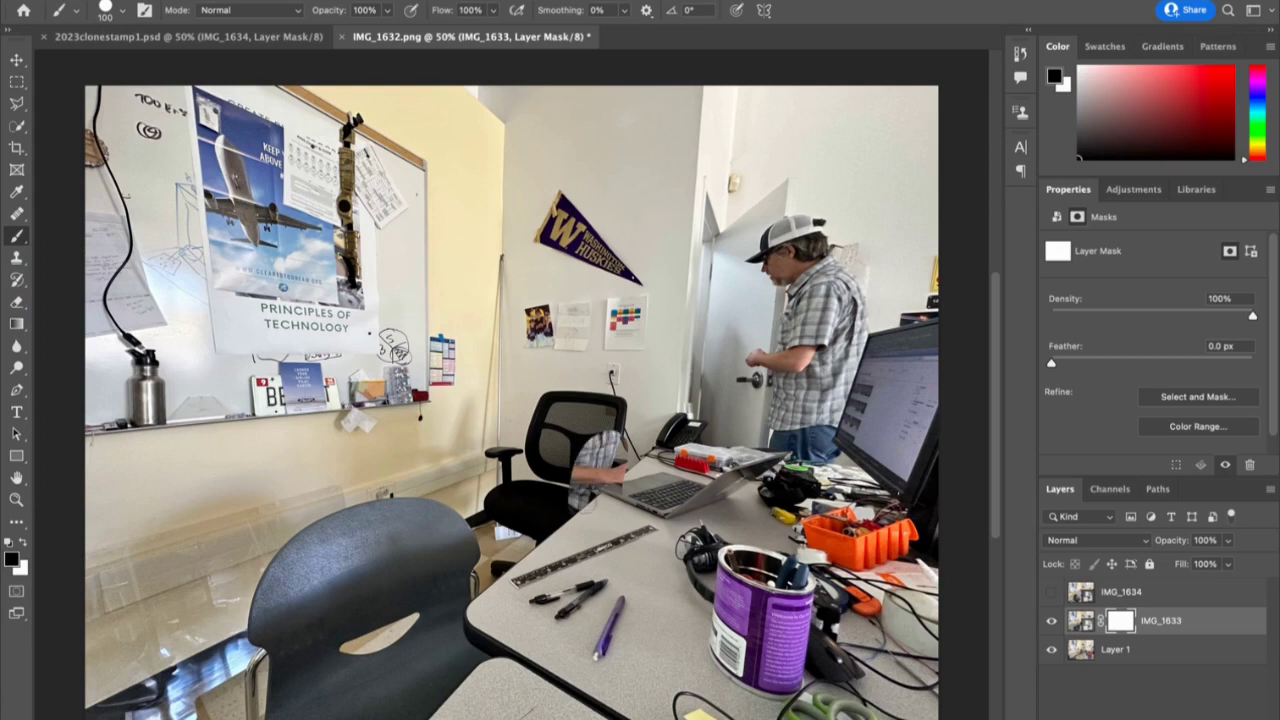
key(ctrl+z)
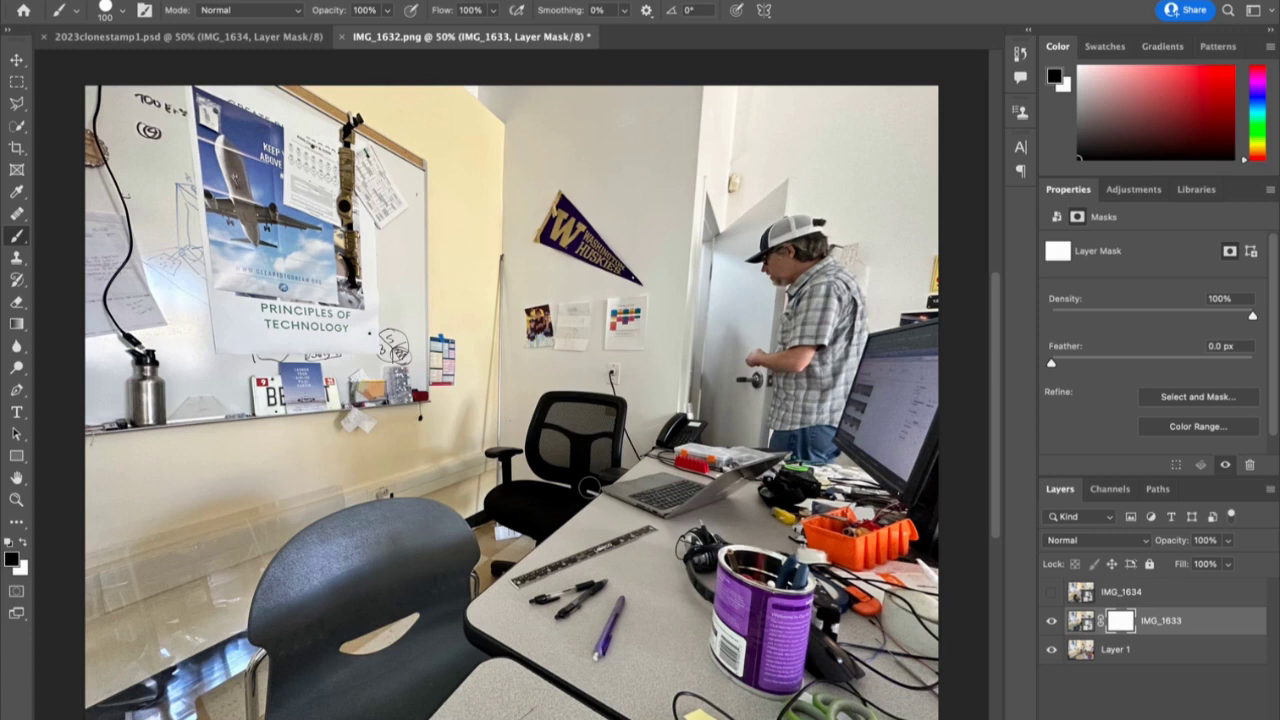
key(x)
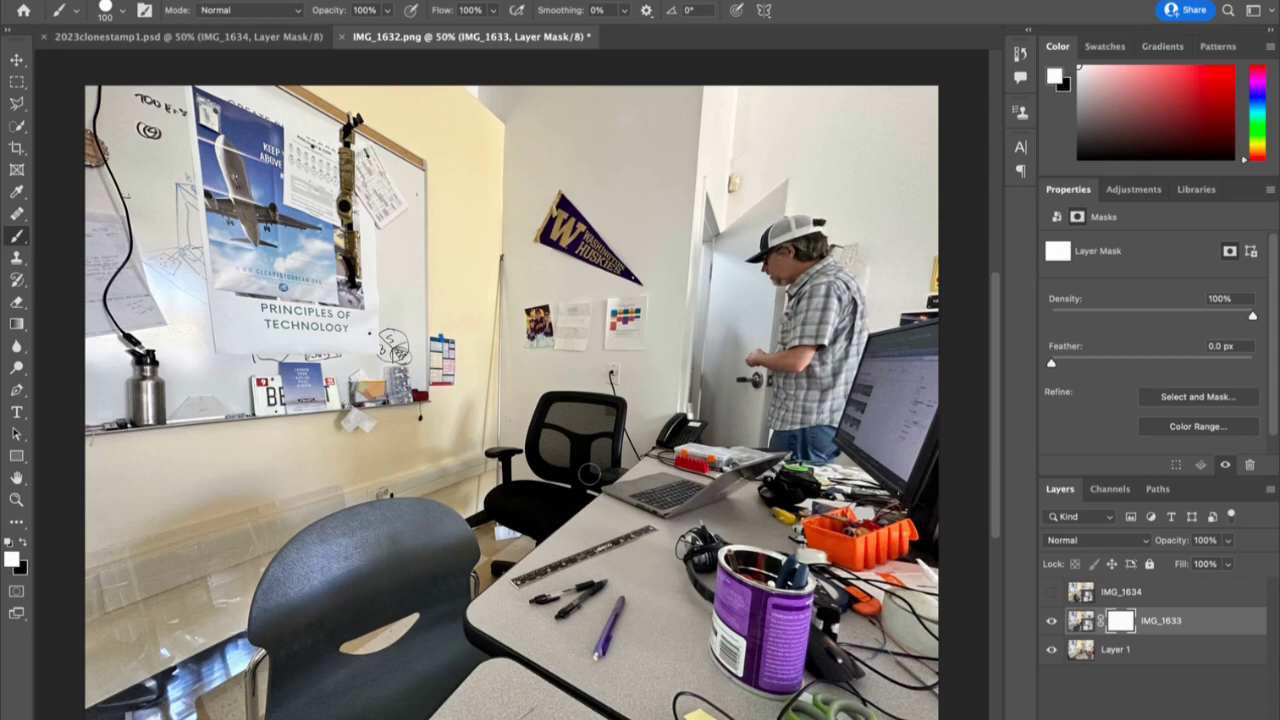
key(x)
Paint black on the IMG_1633 mask over the empty office chair to reveal the man seated at the laptop
mouse_move(591, 477)
mouse_down()
mouse_move(604, 478)
mouse_move(616, 410)
mouse_move(648, 495)
mouse_move(664, 504)
mouse_move(664, 450)
mouse_move(706, 468)
mouse_move(690, 452)
mouse_move(596, 436)
mouse_move(586, 500)
mouse_move(578, 480)
mouse_move(550, 525)
mouse_move(556, 465)
mouse_move(520, 420)
mouse_move(520, 545)
mouse_move(520, 420)
mouse_move(545, 395)
mouse_move(495, 470)
mouse_move(503, 408)
mouse_move(508, 424)
mouse_move(615, 395)
mouse_move(625, 345)
mouse_move(592, 352)
mouse_move(579, 330)
mouse_move(588, 304)
mouse_move(608, 304)
mouse_move(620, 330)
mouse_move(632, 312)
mouse_move(652, 328)
mouse_up()
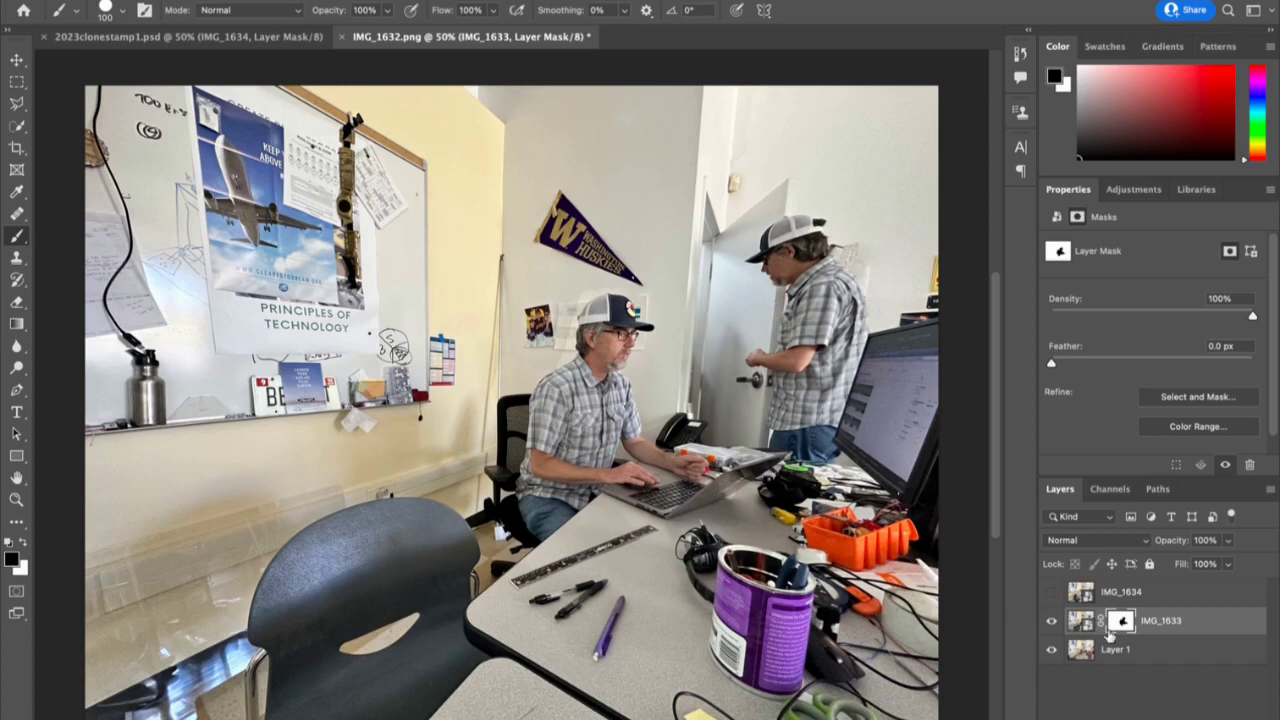
Show the IMG_1634 layer and add a white layer mask to it
click(1050, 596)
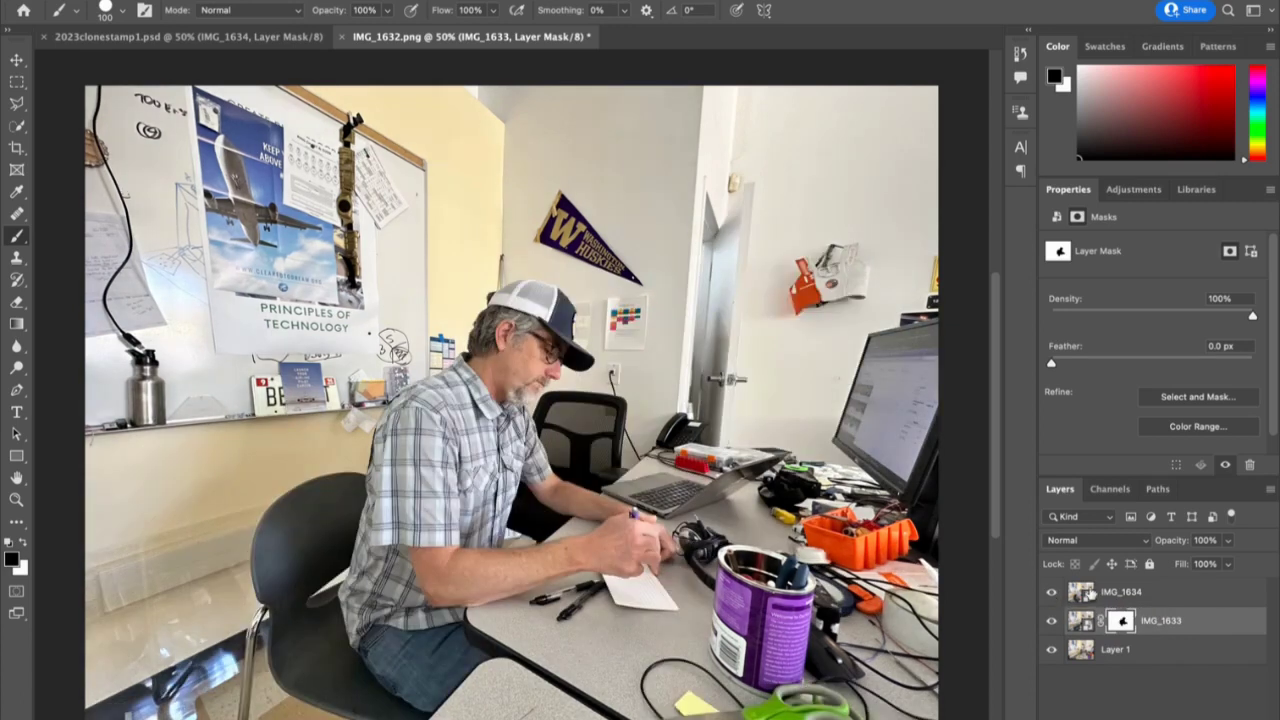
click(1121, 588)
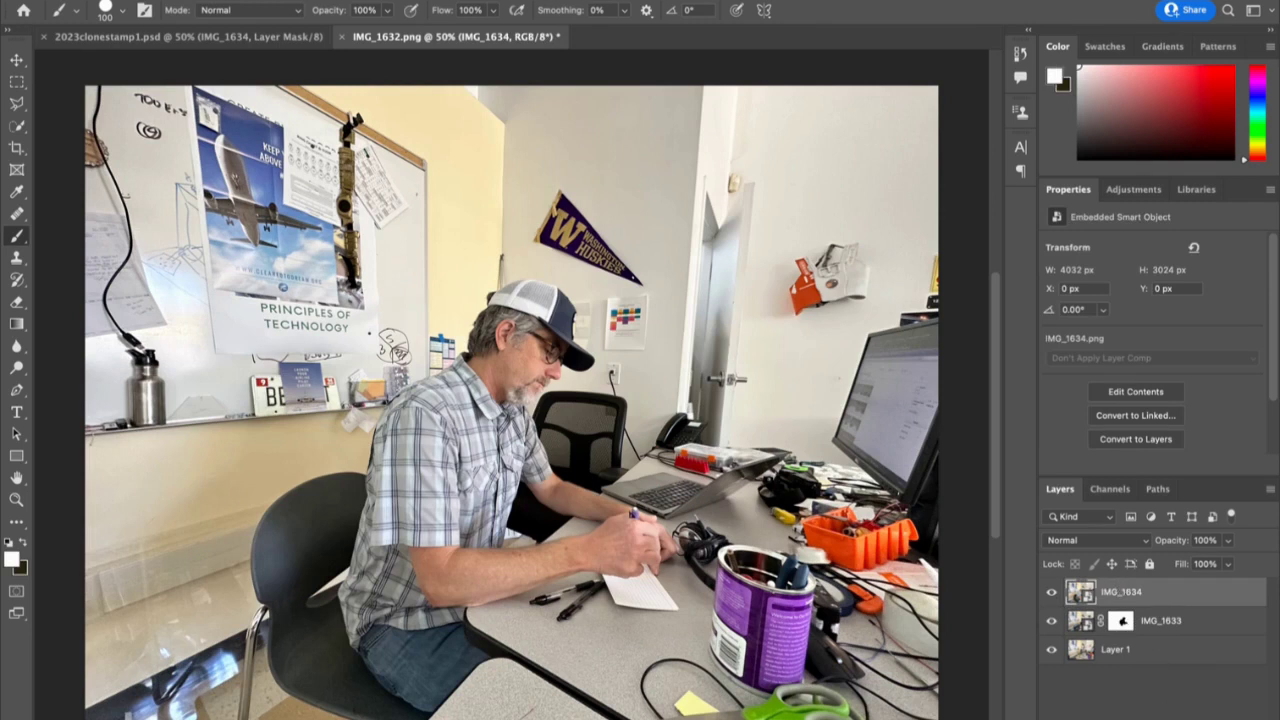
click(1152, 717)
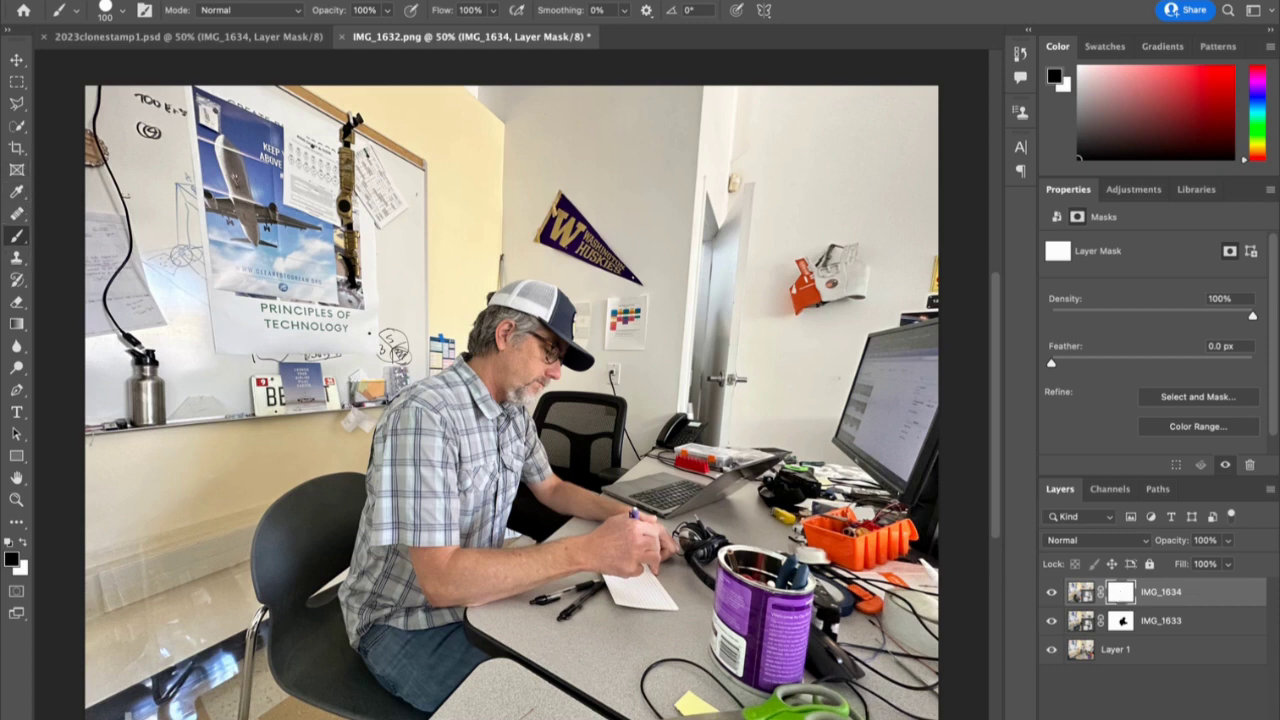
Paint black on the IMG_1634 mask with a size 250 brush to reveal the man standing by the door
key(bracketright)
key(bracketright)
key(bracketright)
key(bracketright)
key(bracketright)
key(bracketright)
mouse_move(781, 309)
mouse_down()
mouse_move(755, 395)
mouse_move(803, 400)
mouse_move(825, 425)
mouse_move(770, 445)
mouse_move(862, 455)
mouse_move(832, 300)
mouse_move(832, 245)
mouse_move(840, 252)
mouse_up()
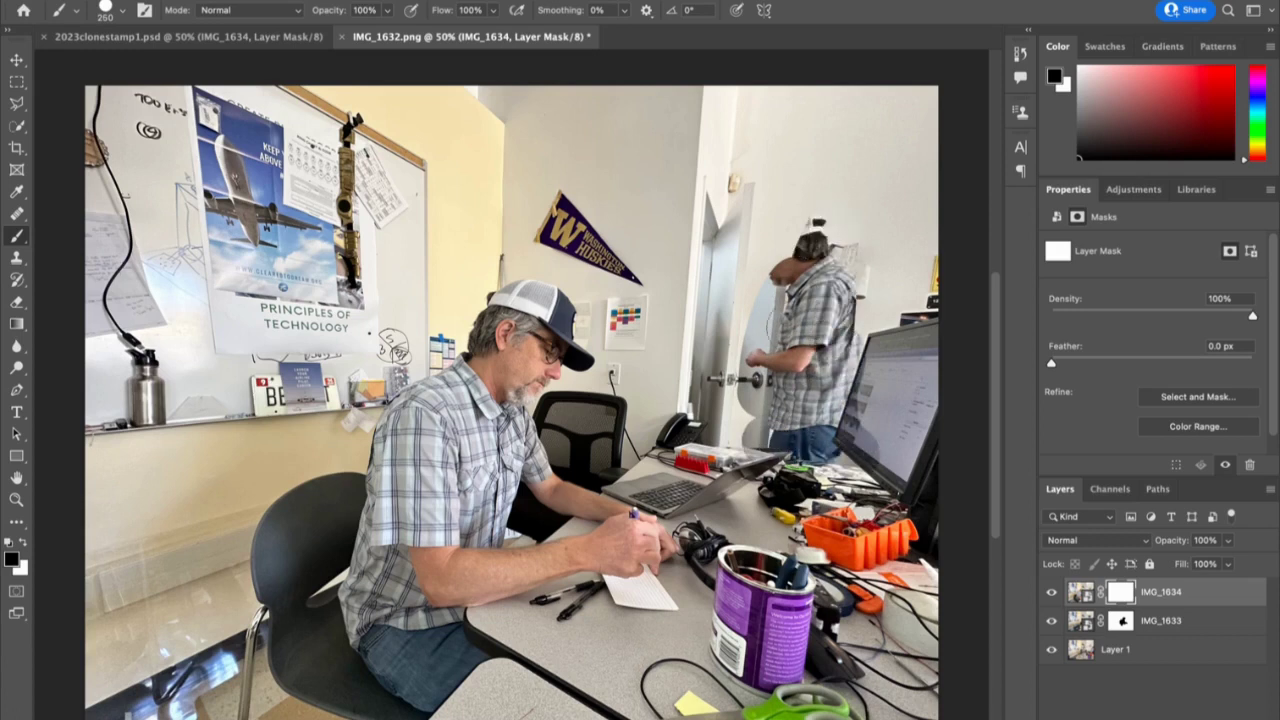
mouse_move(752, 375)
mouse_down()
mouse_move(725, 440)
mouse_move(703, 421)
mouse_move(739, 345)
mouse_move(746, 240)
mouse_move(708, 390)
mouse_move(712, 330)
mouse_move(708, 365)
mouse_move(799, 200)
mouse_move(834, 230)
mouse_move(880, 390)
mouse_move(850, 480)
mouse_up()
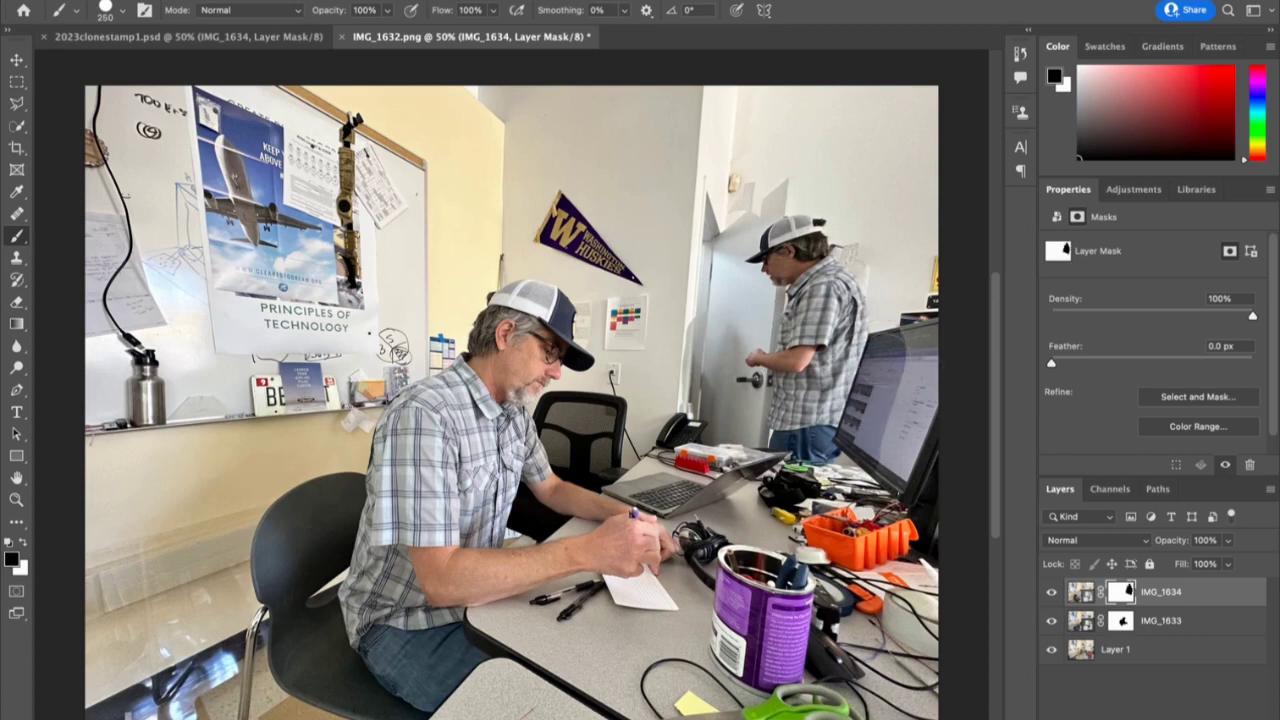
Paint black on the IMG_1634 mask beside the monitor and over the office chair to uncover the man at the laptop
mouse_move(876, 340)
mouse_down()
mouse_move(902, 380)
mouse_move(885, 455)
mouse_move(895, 470)
mouse_move(918, 326)
mouse_up()
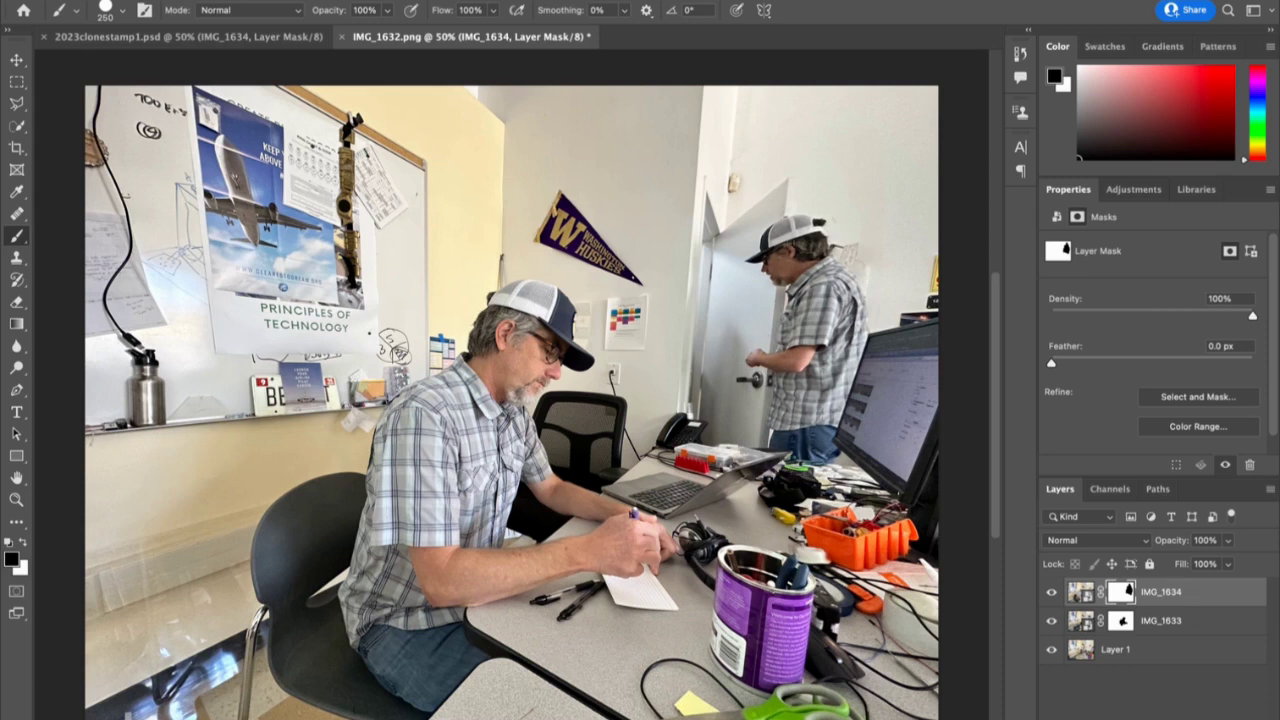
mouse_move(724, 414)
mouse_down()
mouse_move(716, 424)
mouse_move(728, 419)
mouse_up()
mouse_move(620, 465)
mouse_down()
mouse_move(600, 460)
mouse_move(598, 440)
mouse_move(655, 450)
mouse_move(602, 392)
mouse_move(622, 318)
mouse_up()
mouse_move(645, 450)
mouse_down()
mouse_move(698, 480)
mouse_move(645, 489)
mouse_move(594, 456)
mouse_move(650, 464)
mouse_move(570, 482)
mouse_up()
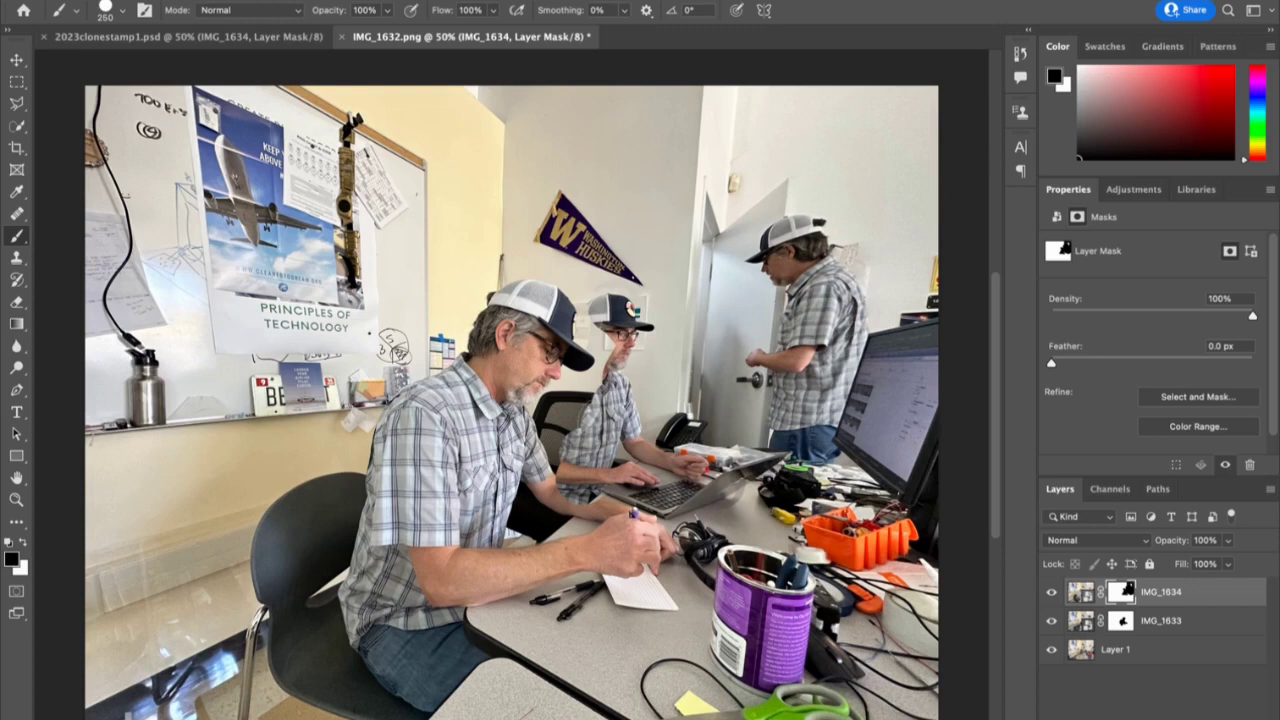
Reduce the brush to 80, dab white on the IMG_1634 mask at the laptop man's forearm, and restore the spot with black
key(x)
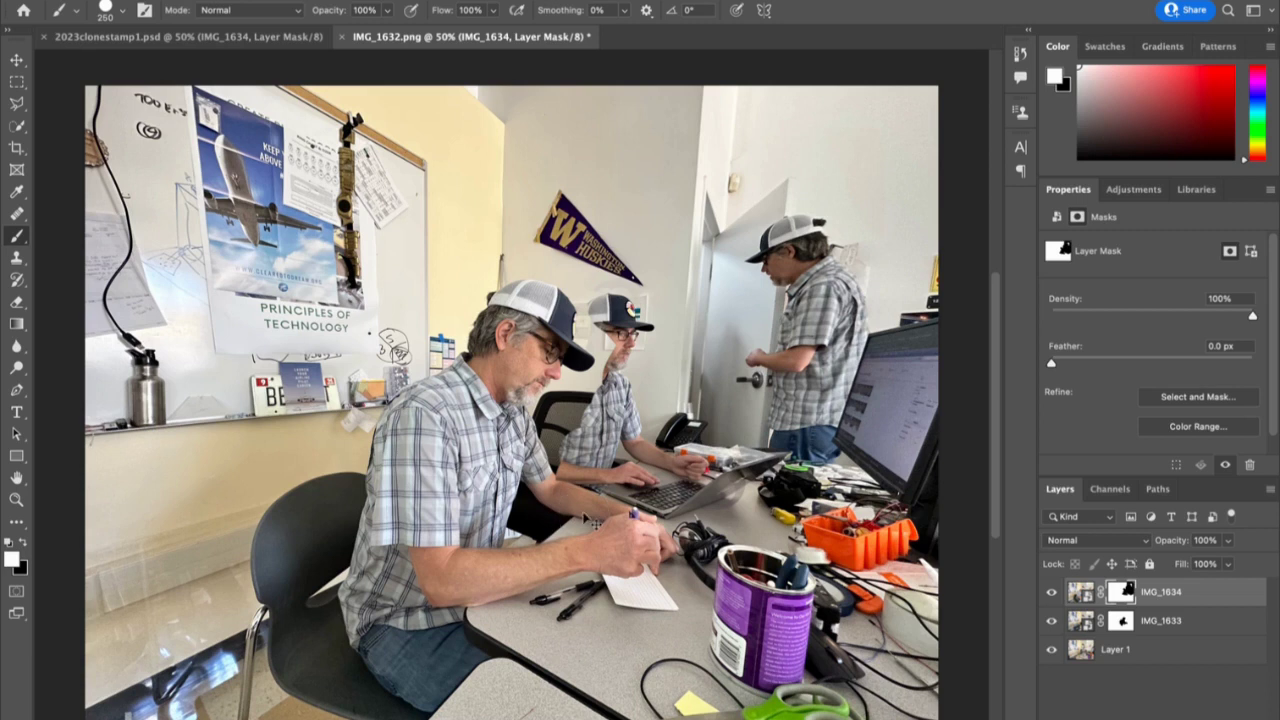
key(super+plus)
key(super+plus)
key(super+plus)
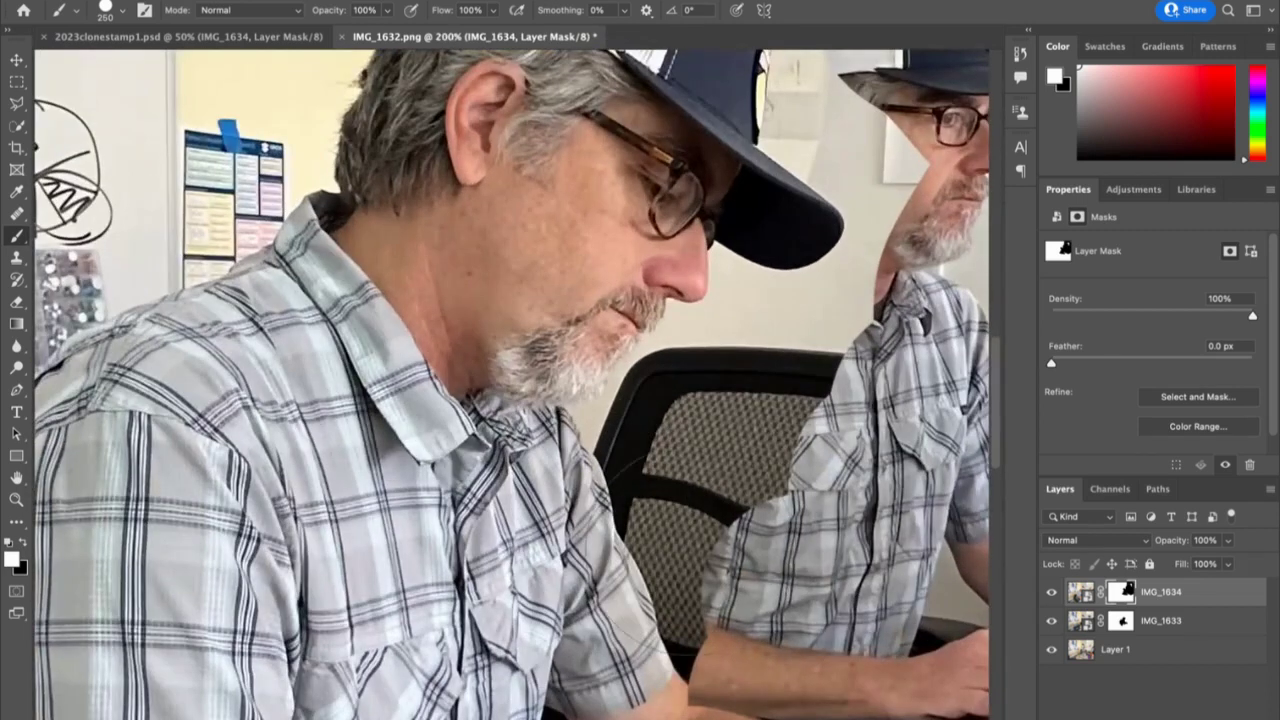
mouse_move(750, 566)
mouse_down()
mouse_move(590, 529)
mouse_move(394, 381)
mouse_up()
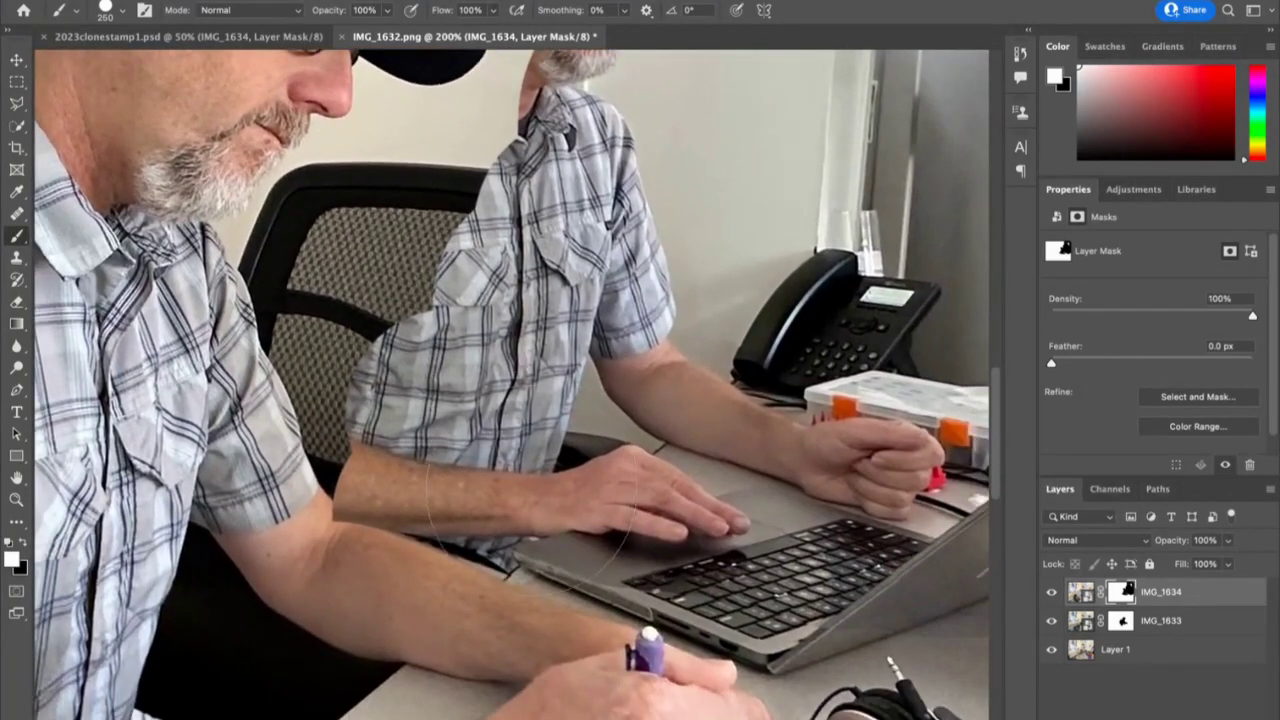
key(bracketleft)
key(bracketleft)
key(bracketleft)
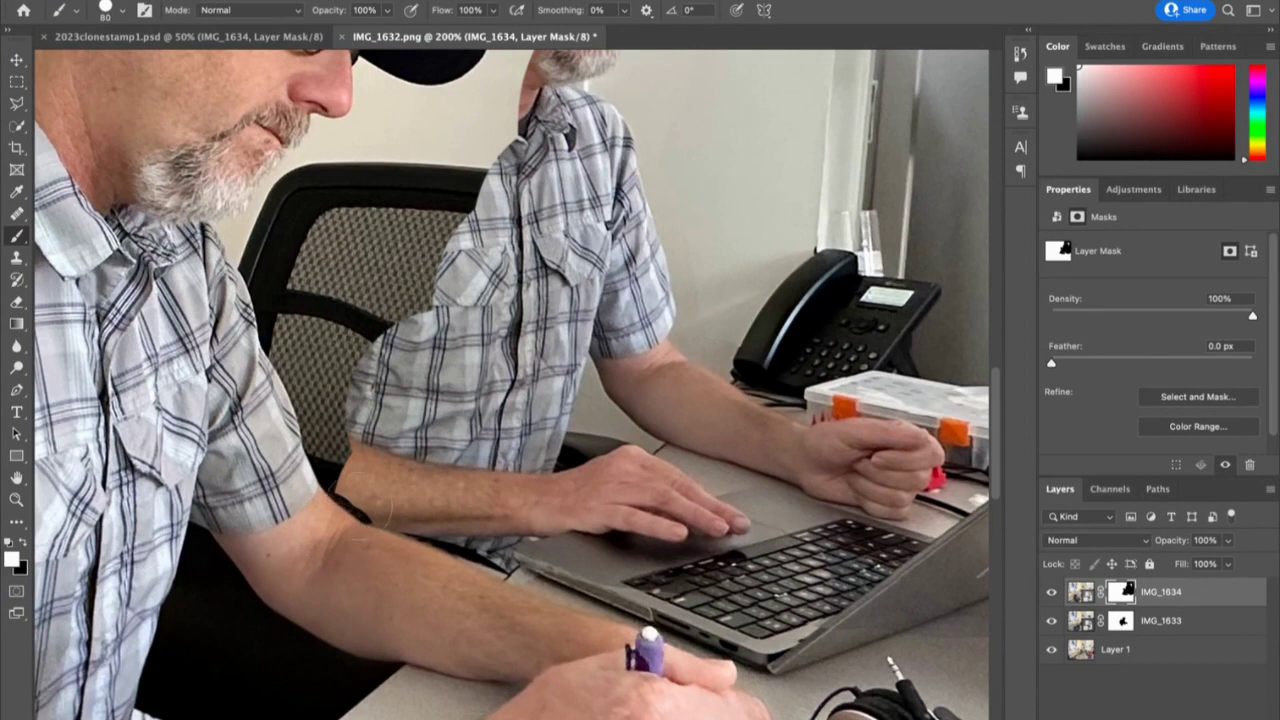
click(371, 491)
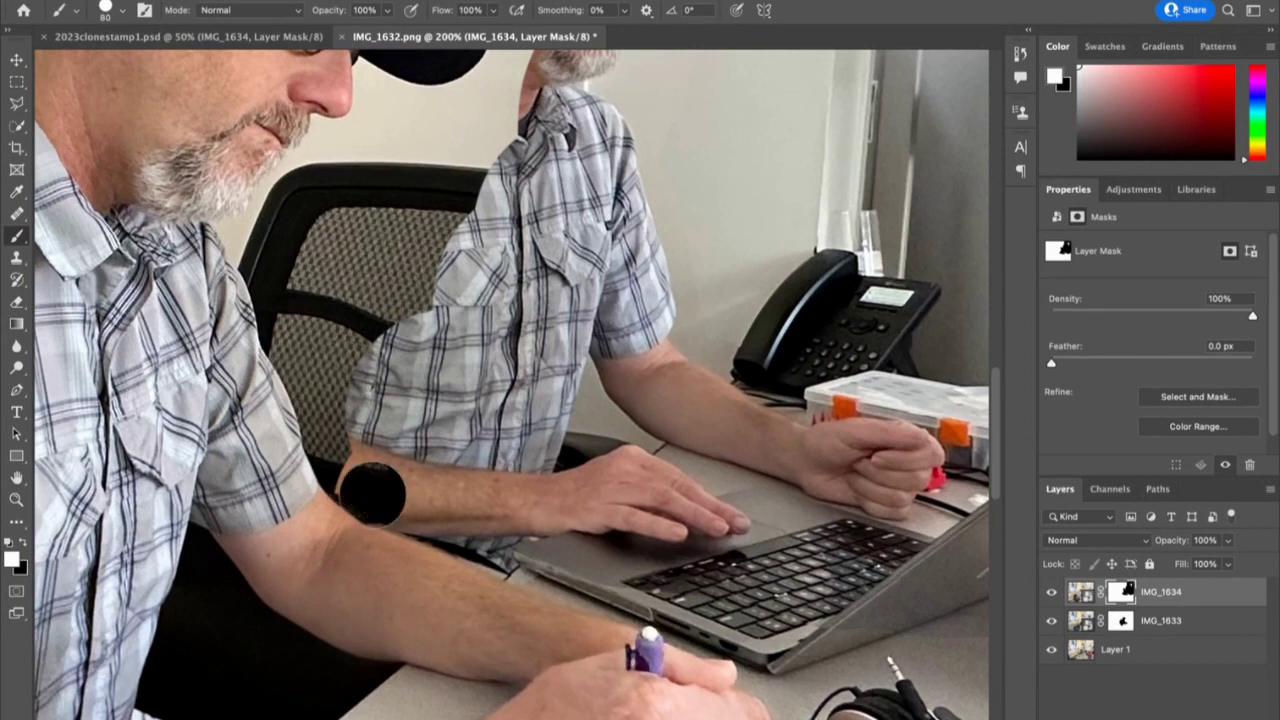
key(x)
click(368, 490)
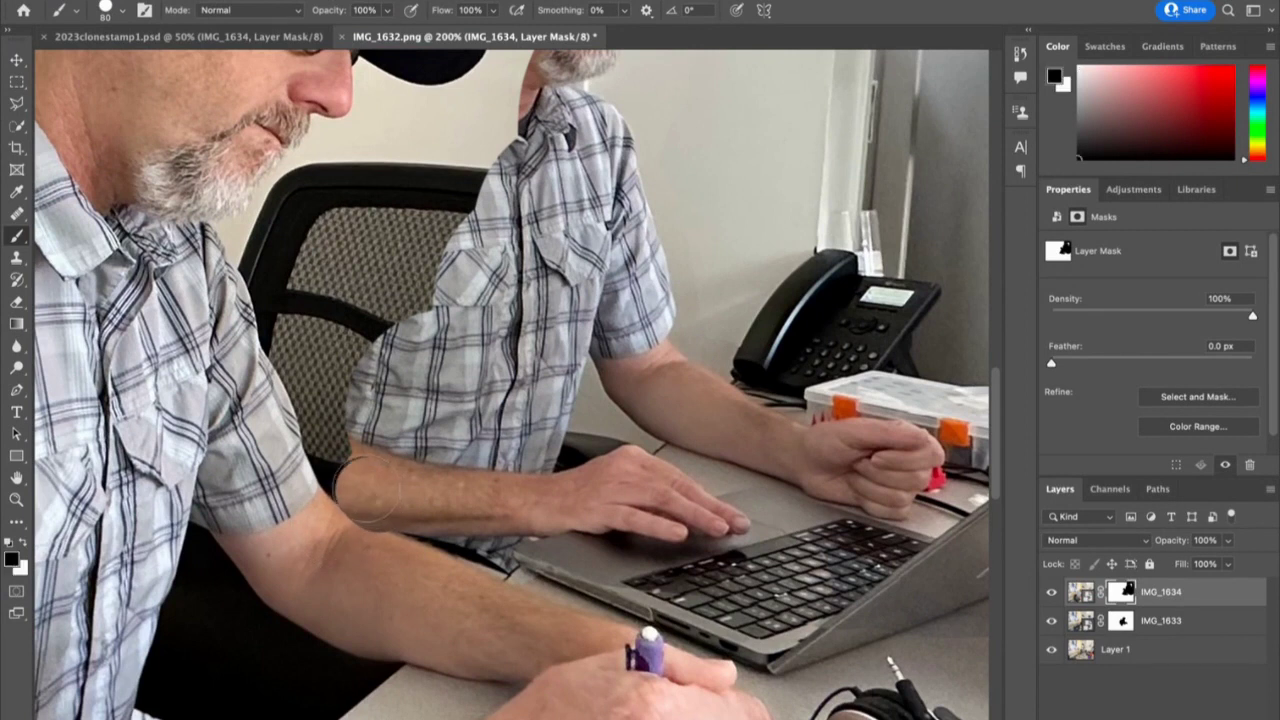
Paint black on the IMG_1634 mask over the chair back and wall to reveal the laptop man's sleeve, shoulder, neck and head
mouse_move(367, 490)
mouse_down()
mouse_move(334, 465)
mouse_move(300, 400)
mouse_move(330, 345)
mouse_move(285, 385)
mouse_move(338, 366)
mouse_move(352, 322)
mouse_move(320, 276)
mouse_move(452, 262)
mouse_move(487, 233)
mouse_up()
key(super+minus)
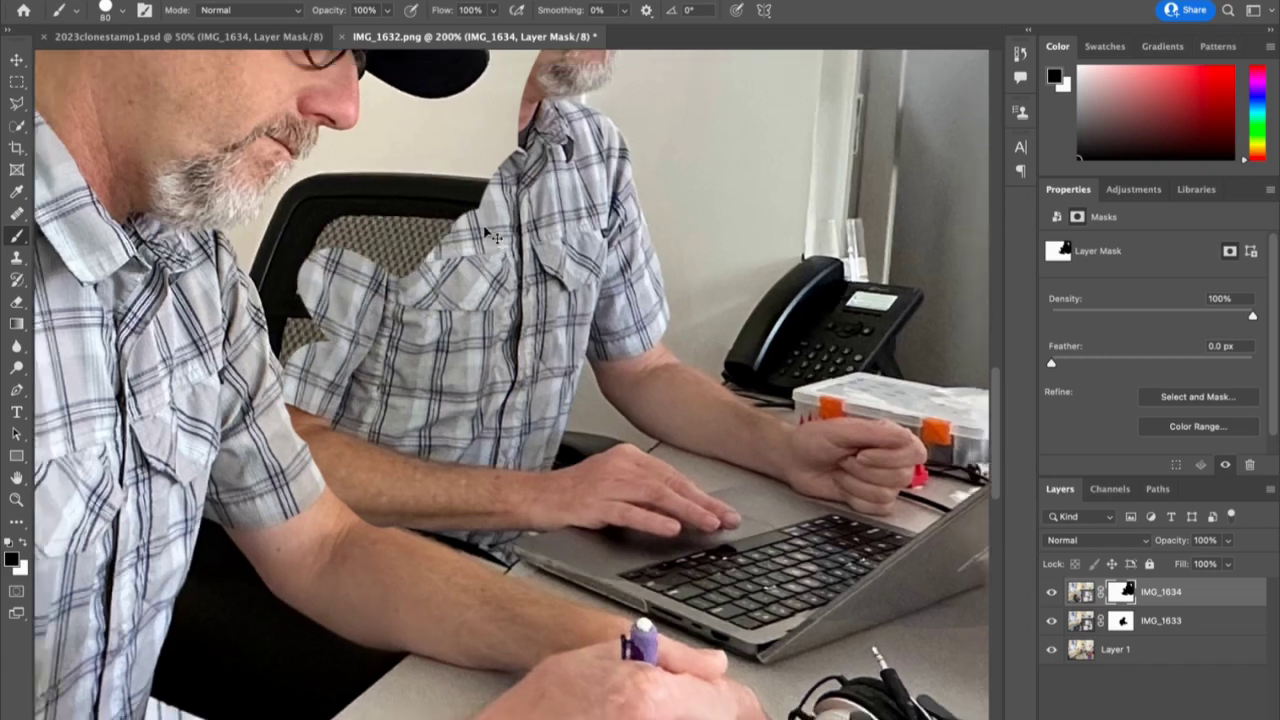
key(ctrl+minus)
key(ctrl+minus)
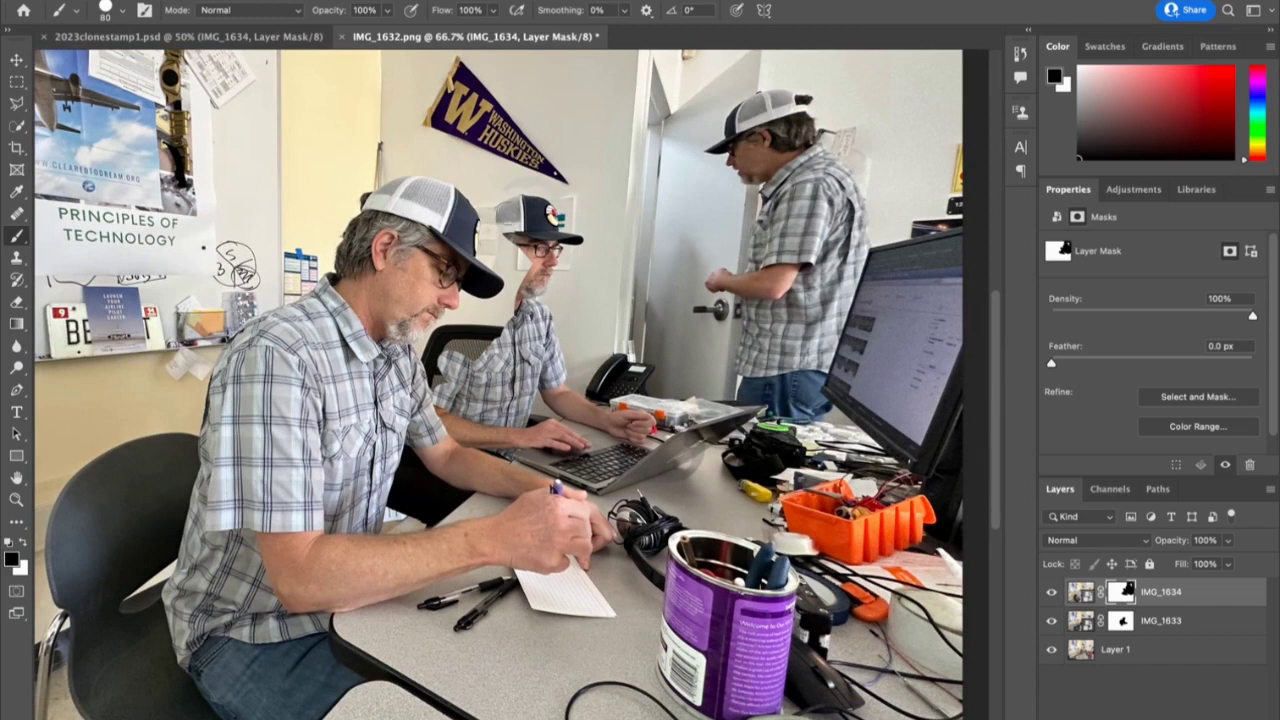
mouse_move(502, 205)
mouse_down()
mouse_move(512, 268)
mouse_move(496, 338)
mouse_move(441, 344)
mouse_up()
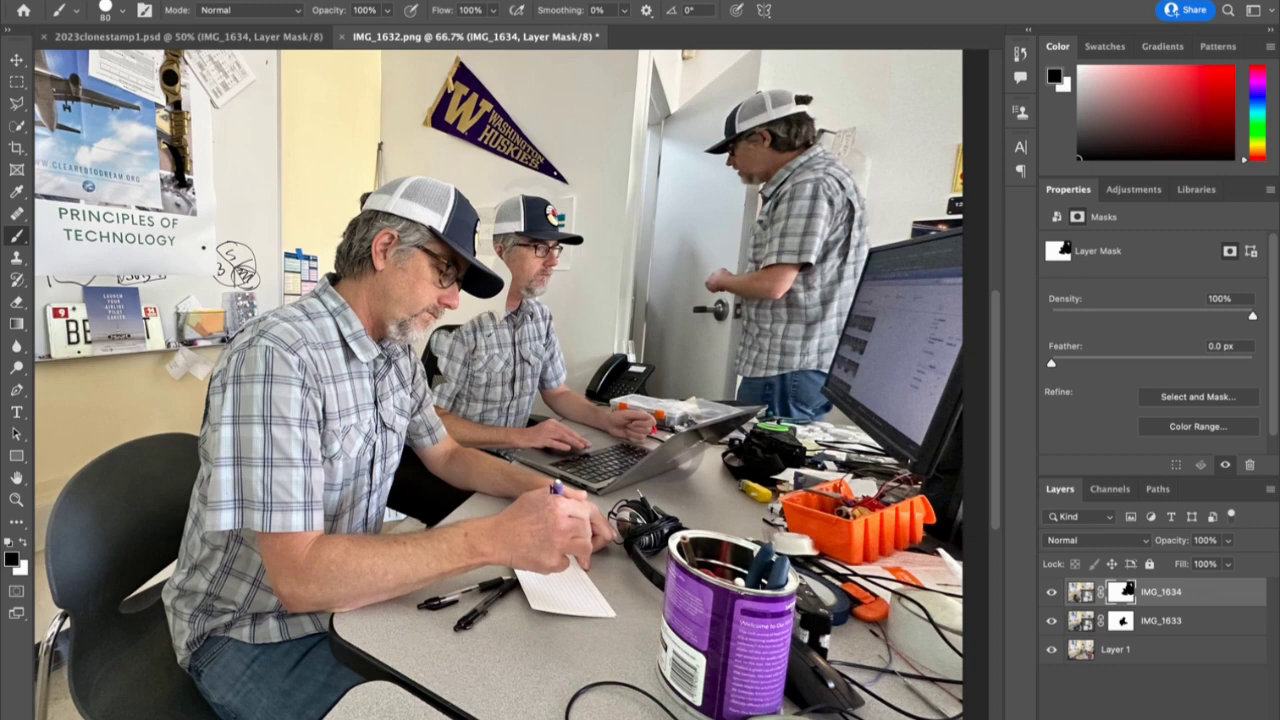
Paint black on the IMG_1634 mask over the leftover chair patches beside the laptop man's sleeve
key(ctrl+plus)
key(ctrl+plus)
key(ctrl+plus)
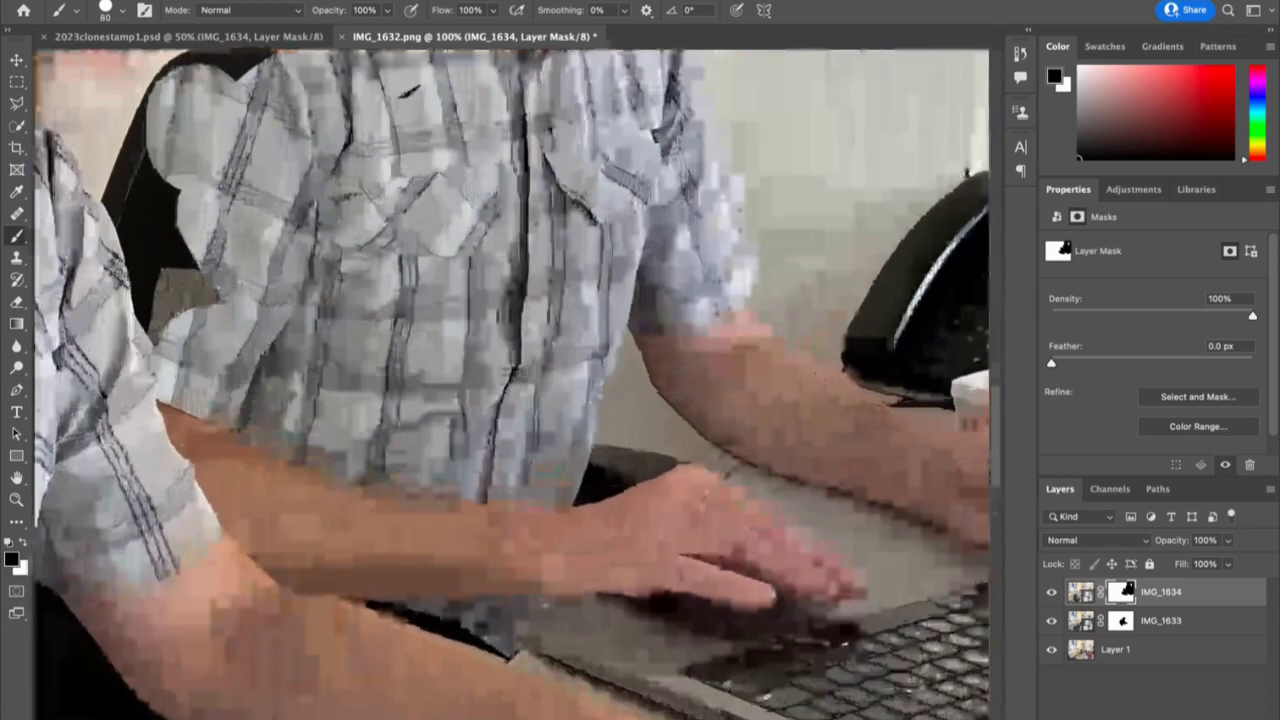
drag(489, 308, 853, 618)
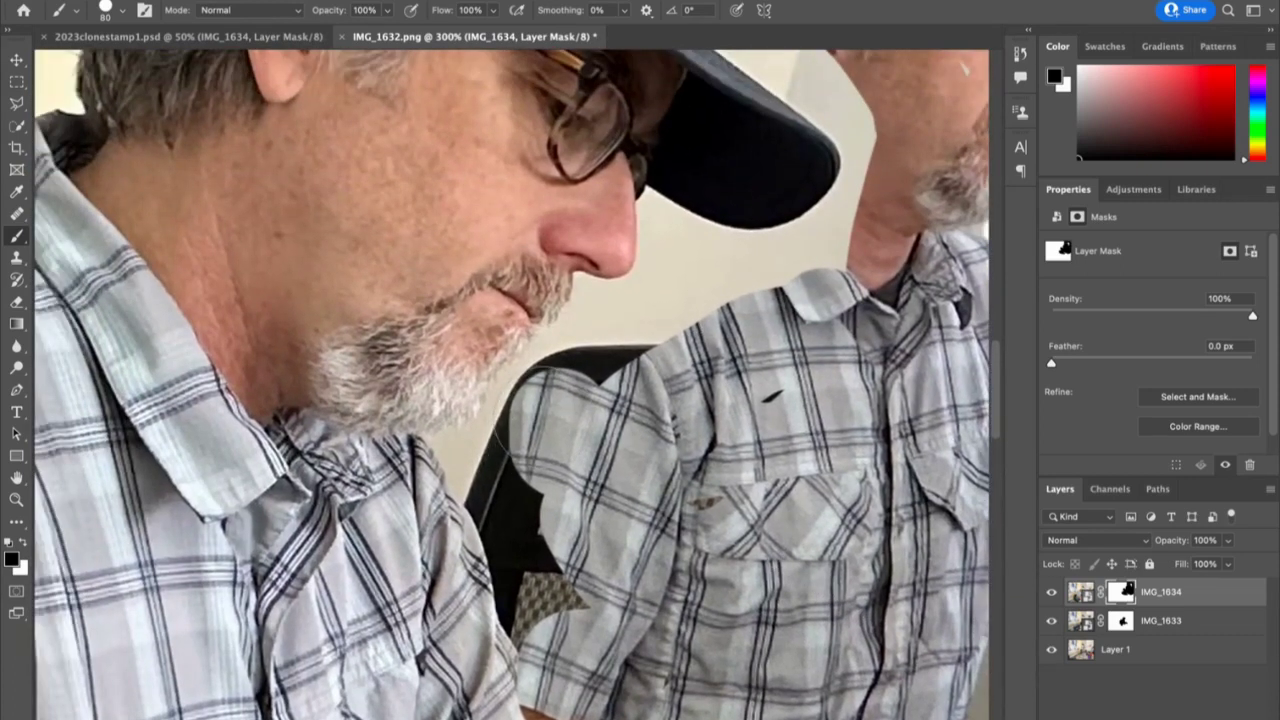
mouse_move(503, 420)
mouse_down()
mouse_move(540, 375)
mouse_move(505, 455)
mouse_move(540, 600)
mouse_move(520, 625)
mouse_move(562, 616)
mouse_move(548, 566)
mouse_move(552, 606)
mouse_move(488, 560)
mouse_move(487, 500)
mouse_move(472, 480)
mouse_up()
Reduce the brush to 40 and paint black along the laptop man's upper sleeve, shoulder and collar on the IMG_1634 mask
key(bracketleft)
key(bracketleft)
key(bracketleft)
key(bracketleft)
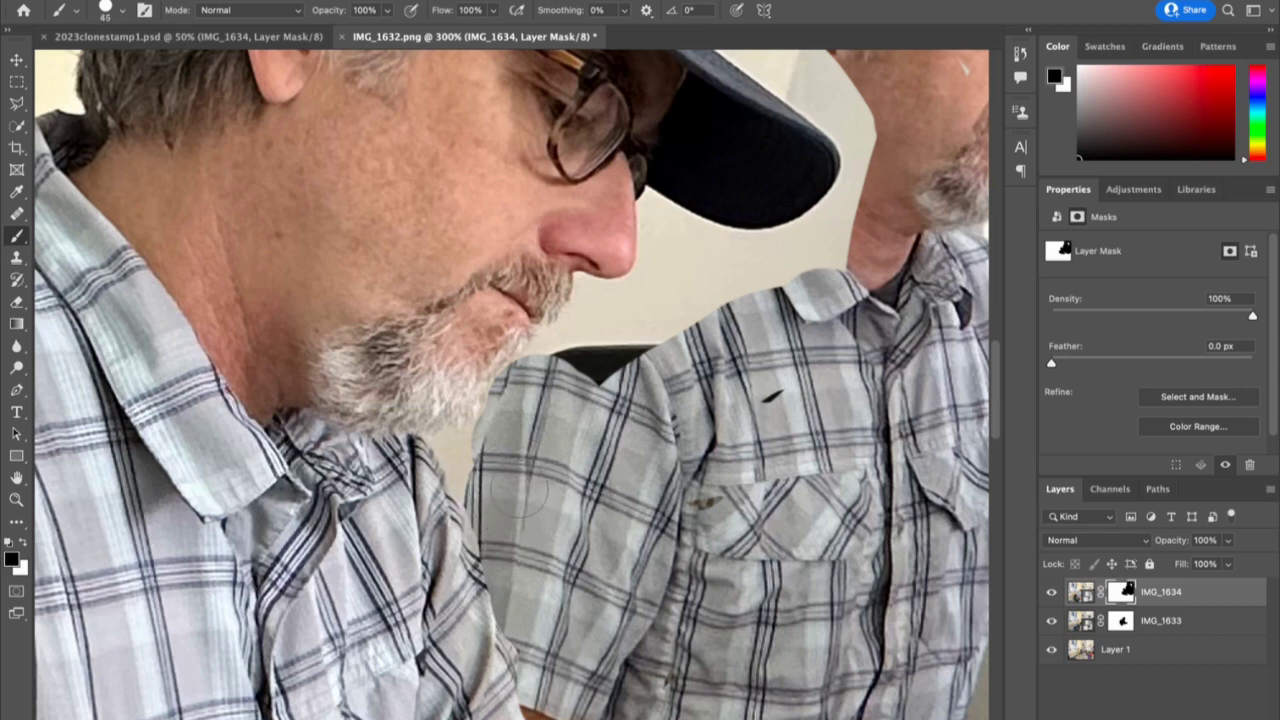
mouse_move(492, 432)
mouse_down()
mouse_move(446, 447)
mouse_move(470, 436)
mouse_move(466, 460)
mouse_move(500, 485)
mouse_up()
mouse_move(500, 420)
mouse_down()
mouse_move(528, 402)
mouse_move(540, 356)
mouse_move(572, 334)
mouse_move(641, 351)
mouse_move(690, 308)
mouse_move(625, 330)
mouse_move(590, 326)
mouse_move(592, 314)
mouse_move(660, 306)
mouse_up()
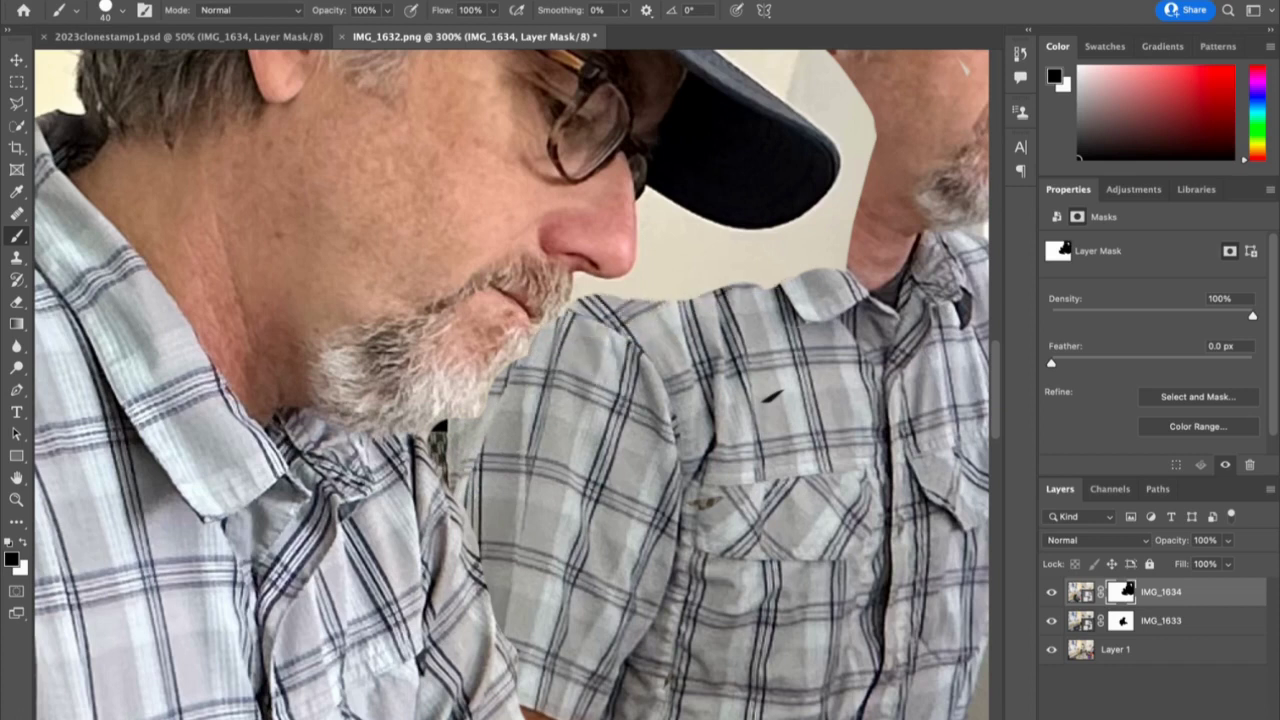
drag(786, 284, 842, 250)
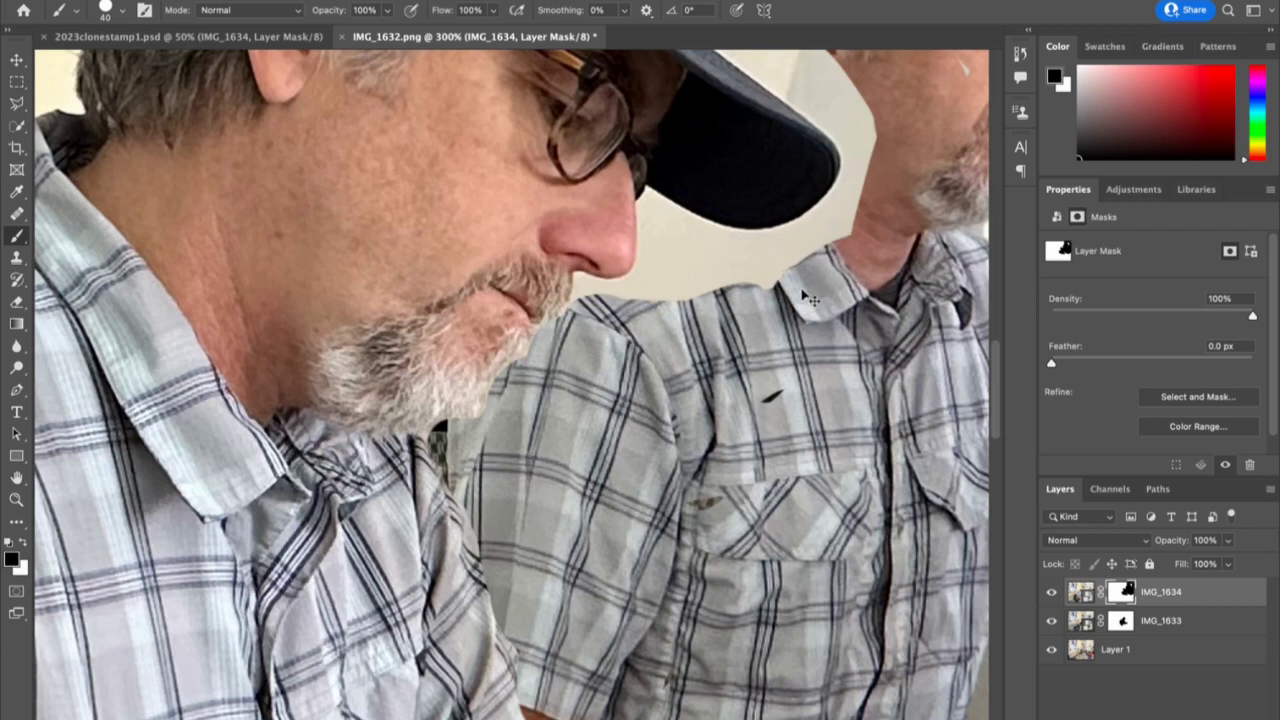
Select the man writing in front with the Quick Selection tool, return to the Brush and invert the selection
key(ctrl+1)
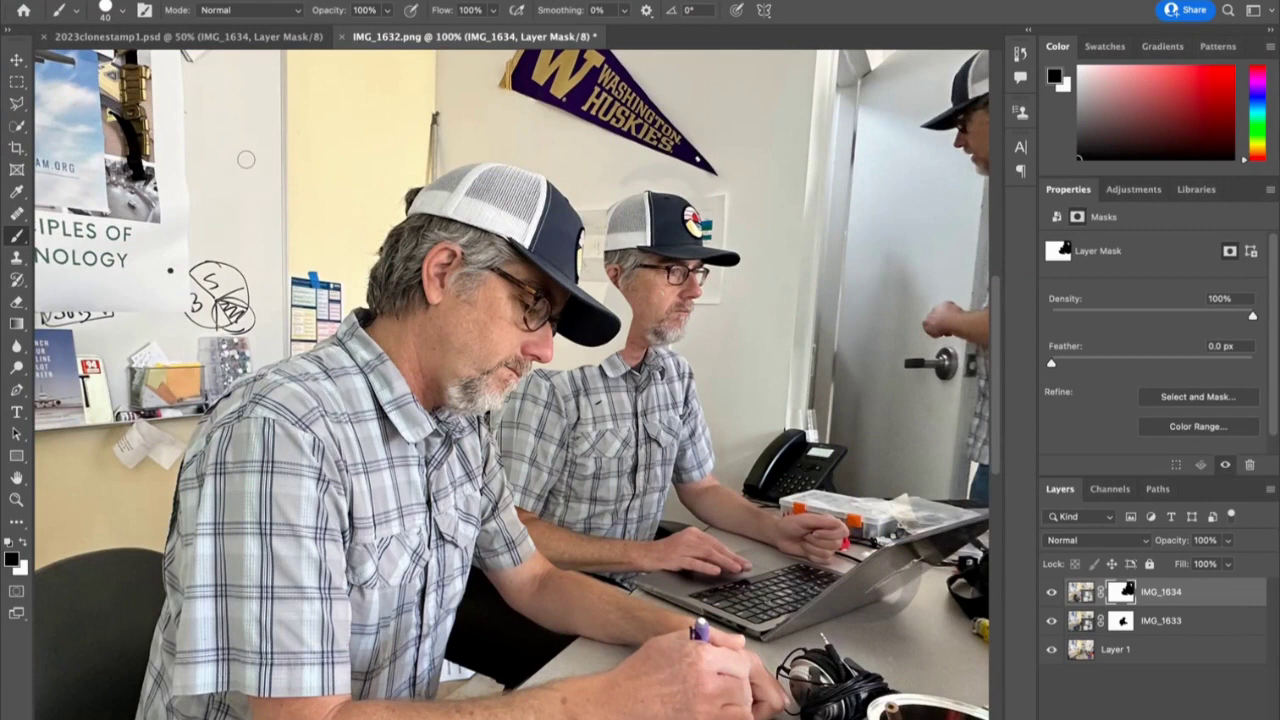
click(18, 128)
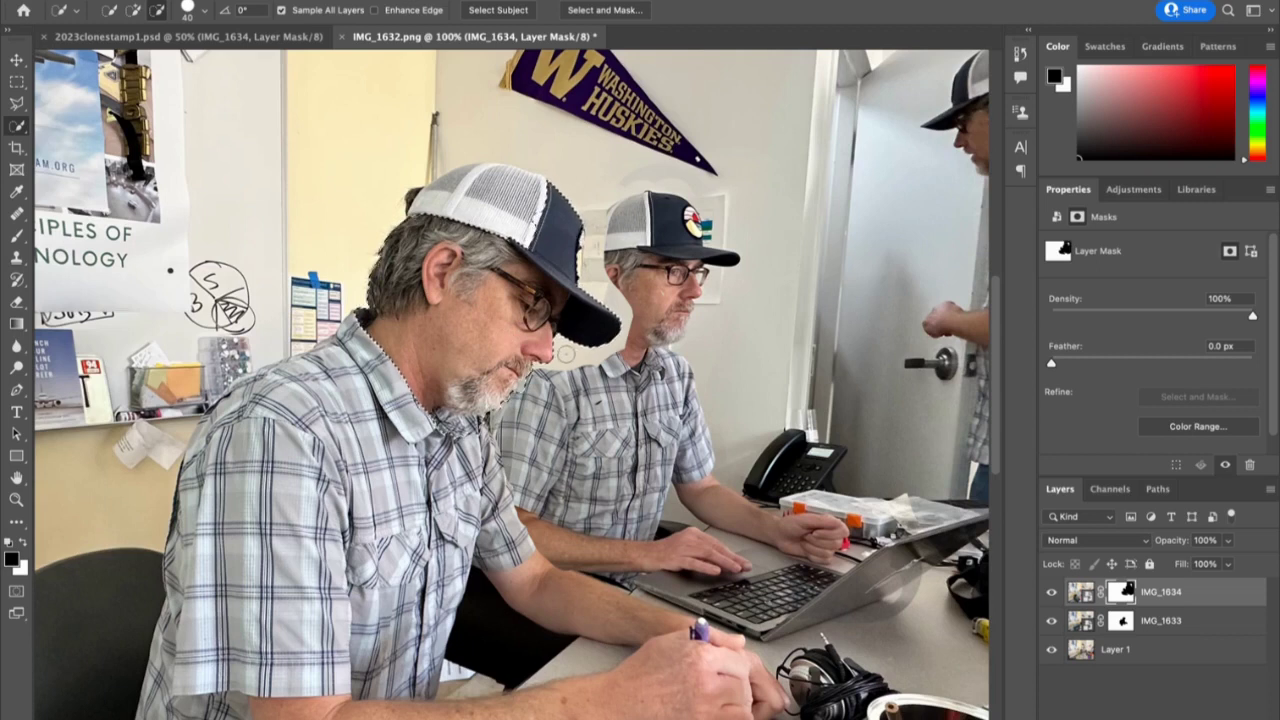
click(17, 236)
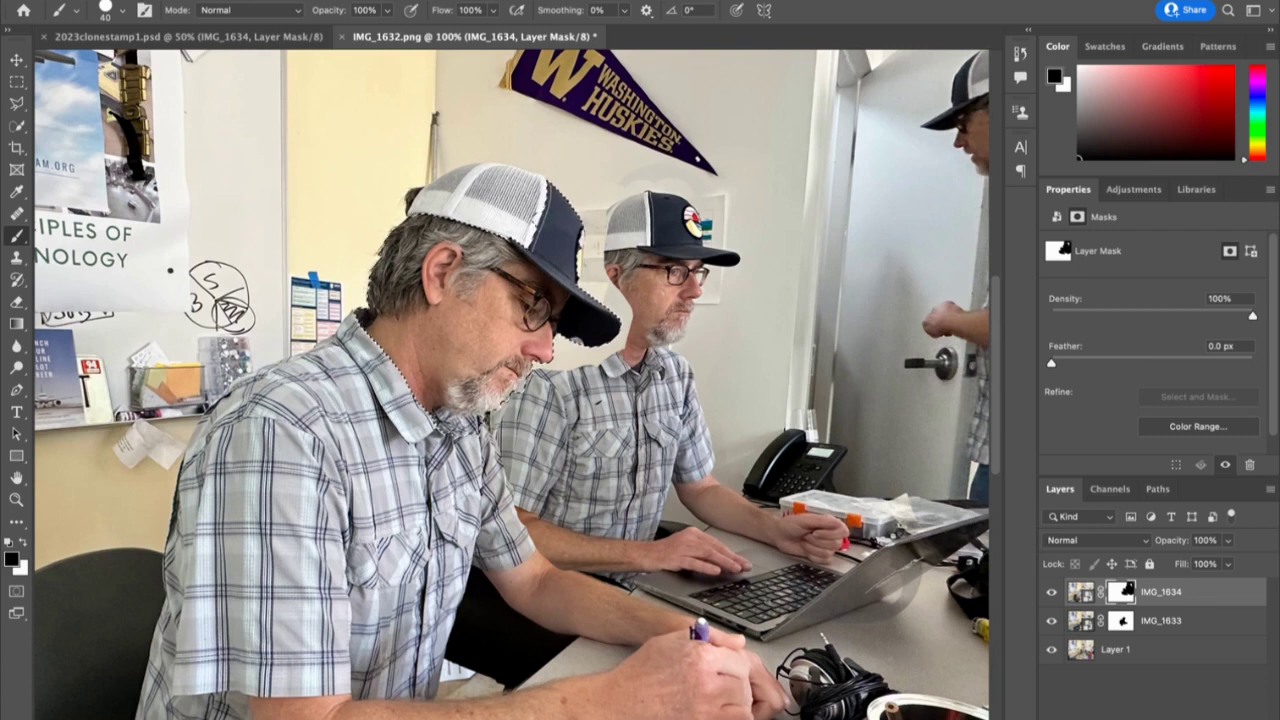
click(349, 0)
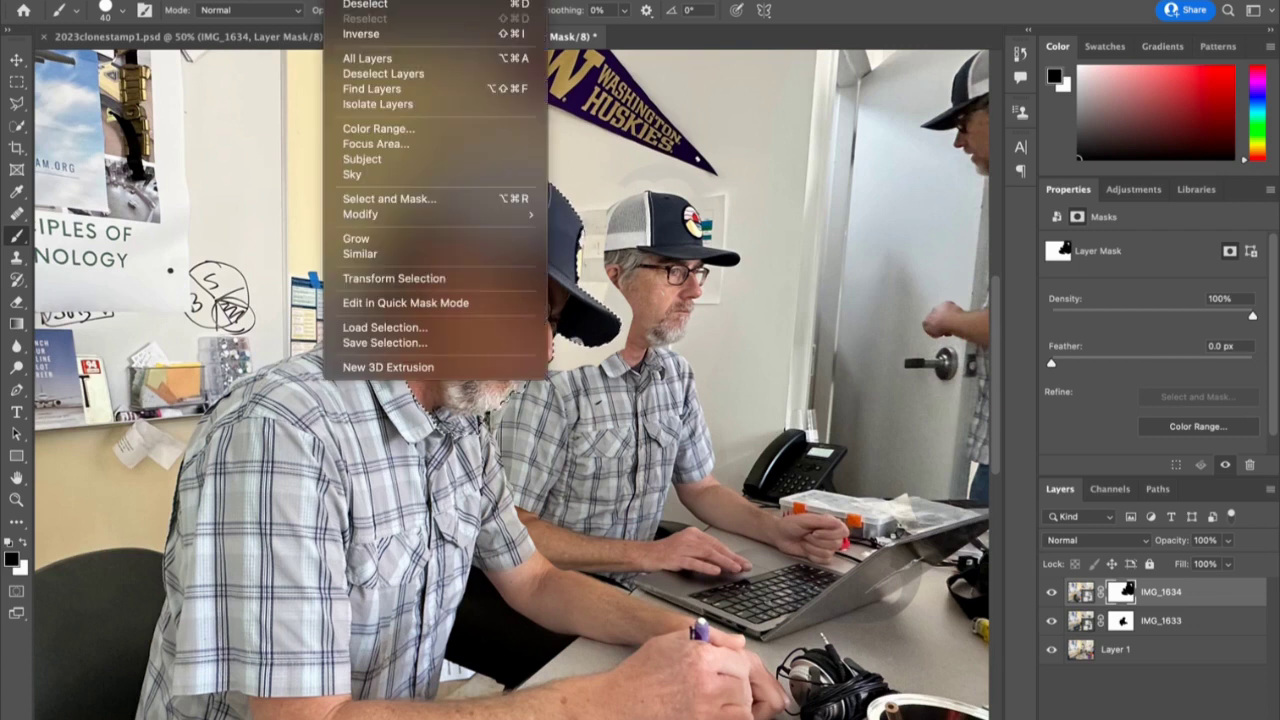
click(366, 36)
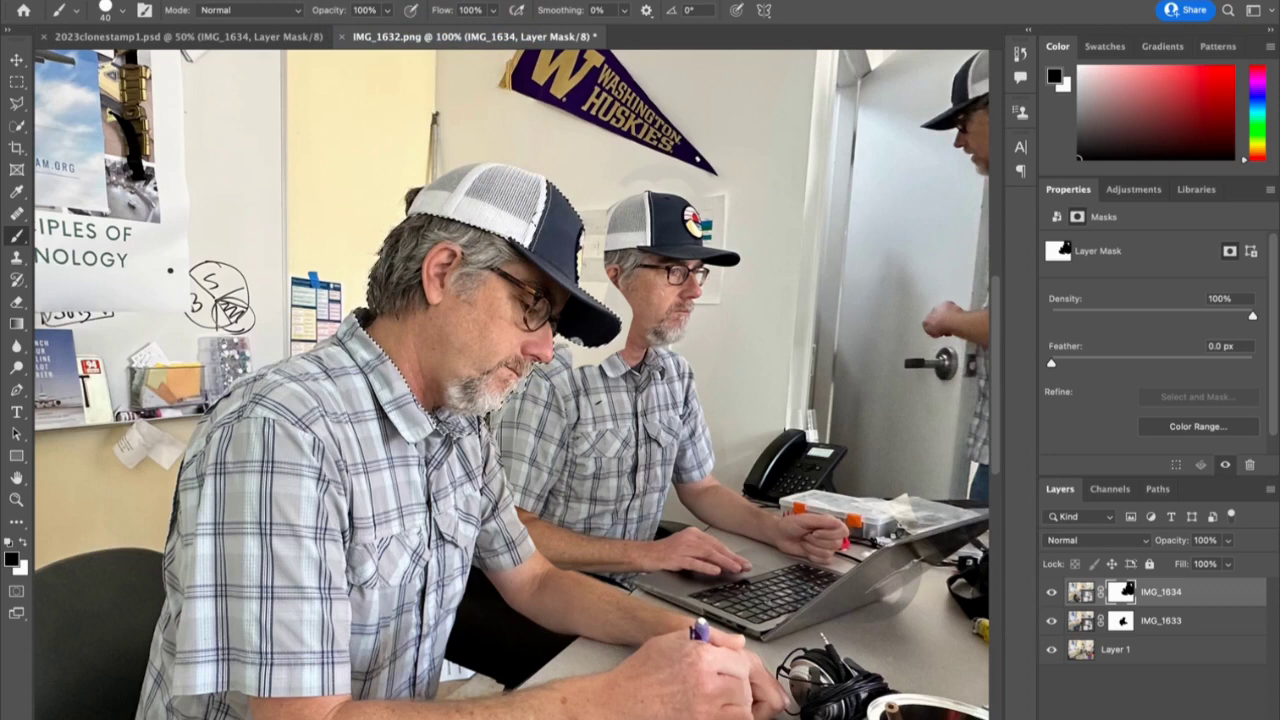
Paint black within the inverted selection to reveal the laptop man's shoulder and collar below the front man's cap brim
key(ctrl+plus)
key(ctrl+plus)
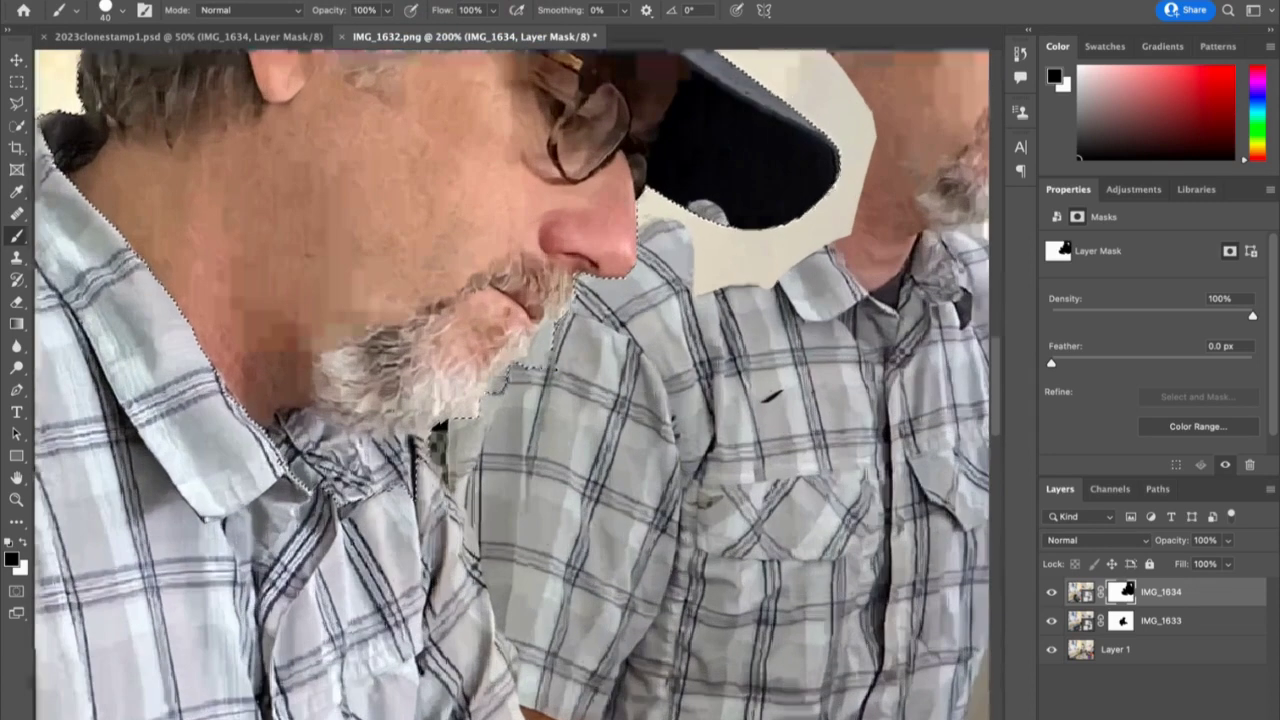
drag(640, 210, 648, 197)
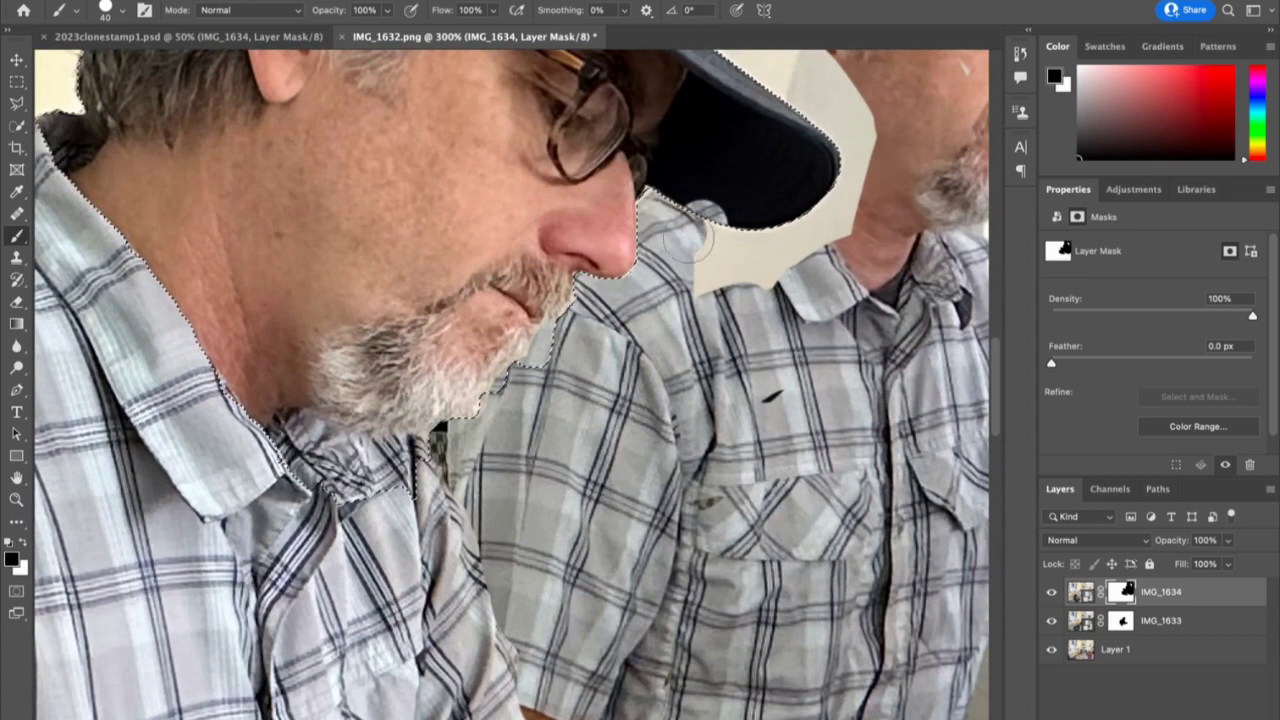
mouse_move(688, 238)
mouse_down()
mouse_move(745, 262)
mouse_move(730, 245)
mouse_move(735, 218)
mouse_move(785, 265)
mouse_up()
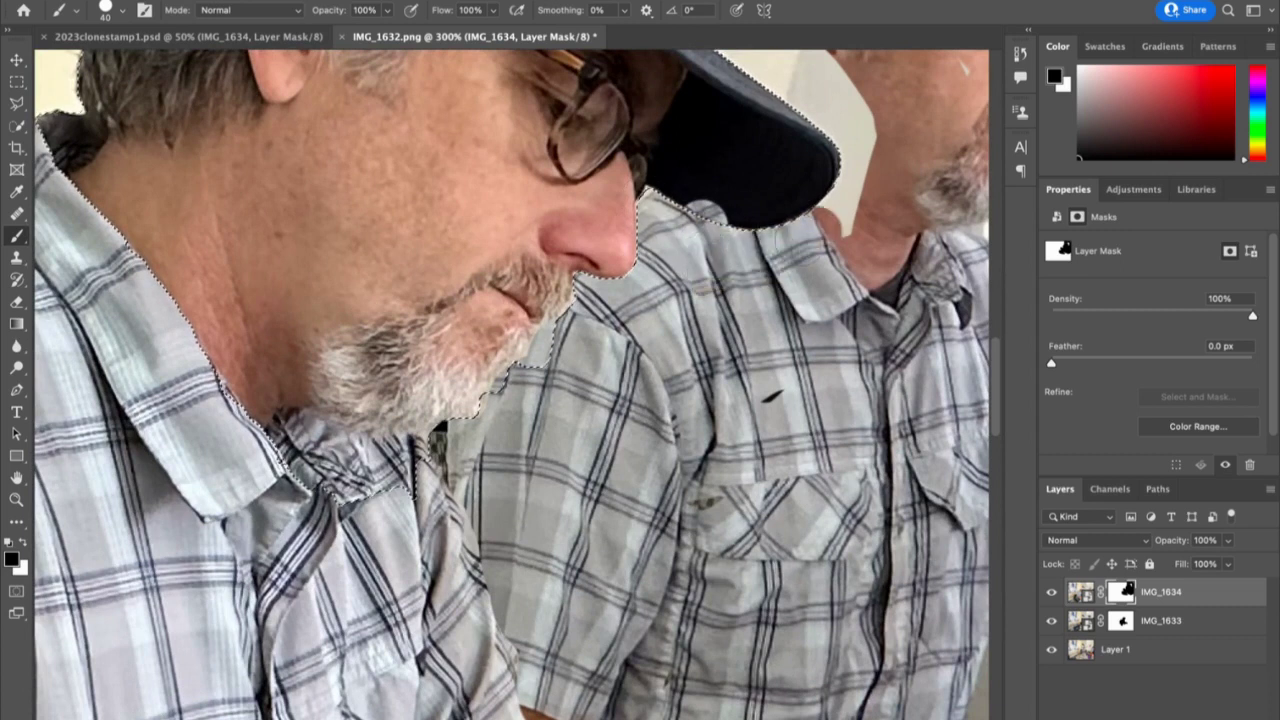
Paint black within the selection to reveal the laptop man's neck, ear, back hair and the rear of his cap
scroll(690, 420, up, 5)
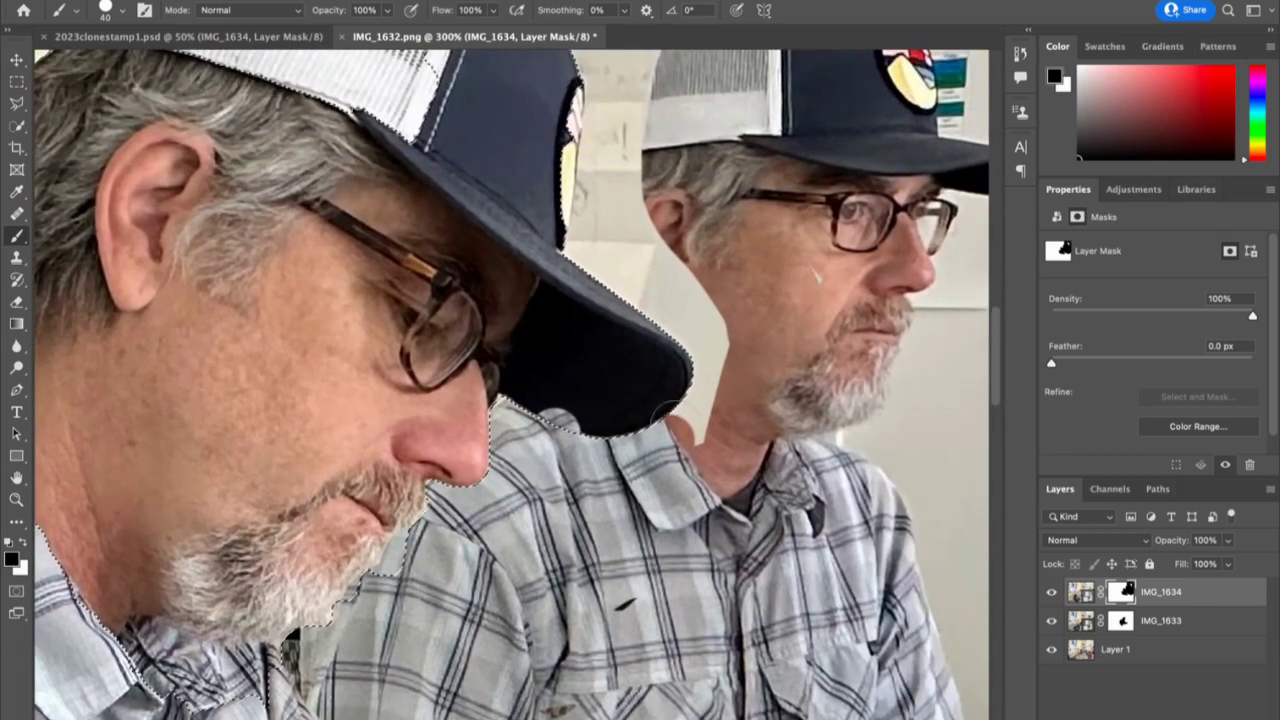
mouse_move(689, 419)
mouse_down()
mouse_move(725, 360)
mouse_move(707, 398)
mouse_move(709, 305)
mouse_move(700, 421)
mouse_up()
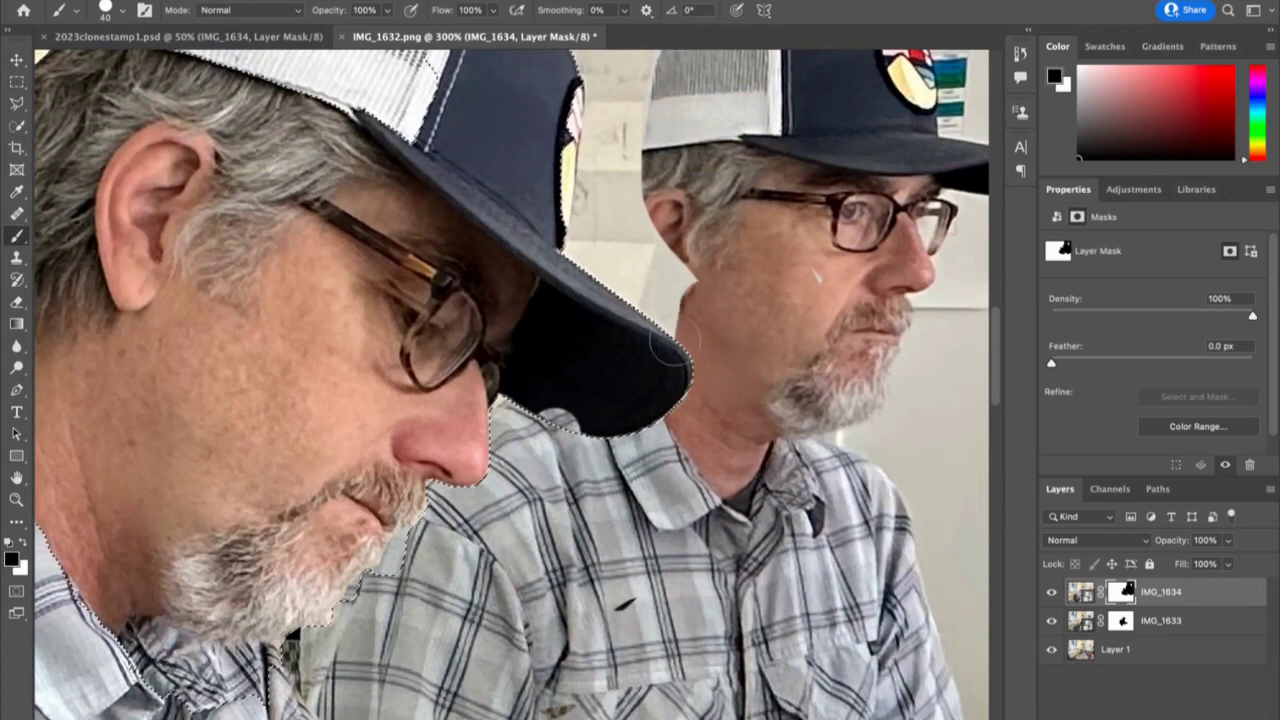
mouse_move(668, 341)
mouse_down()
mouse_move(668, 265)
mouse_move(620, 275)
mouse_move(592, 255)
mouse_move(580, 214)
mouse_move(596, 170)
mouse_move(622, 150)
mouse_up()
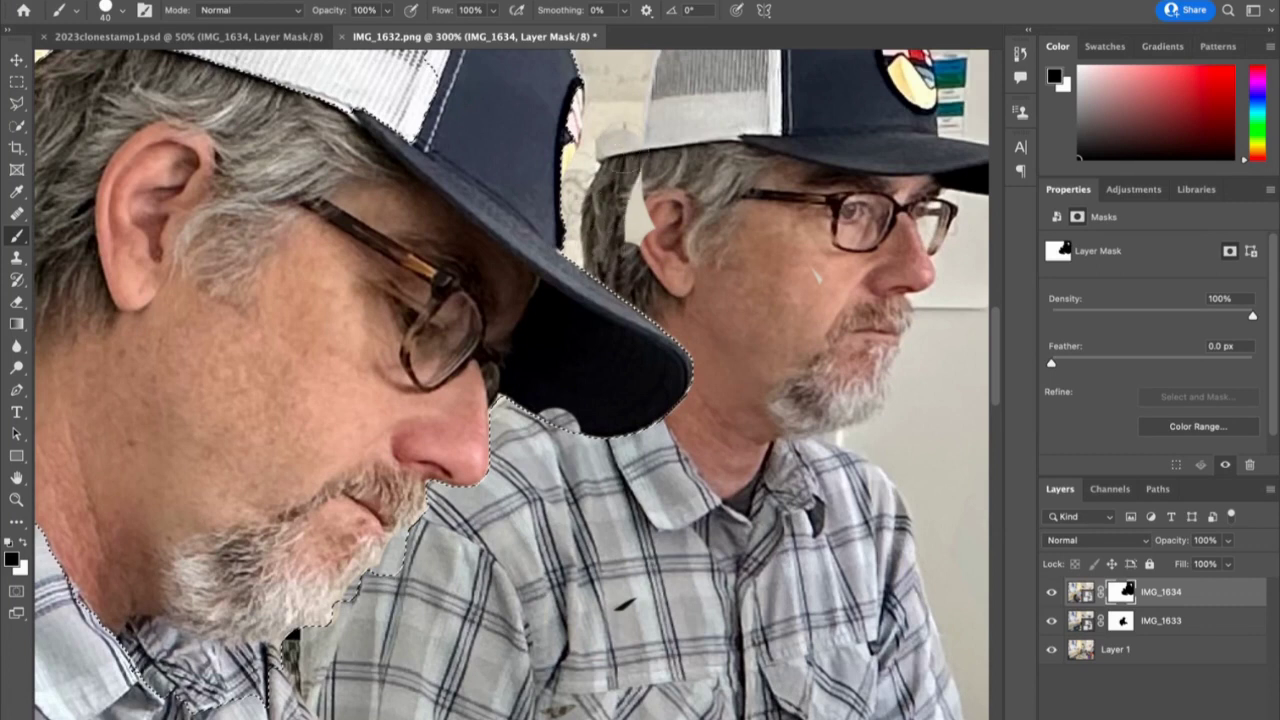
drag(606, 195, 570, 385)
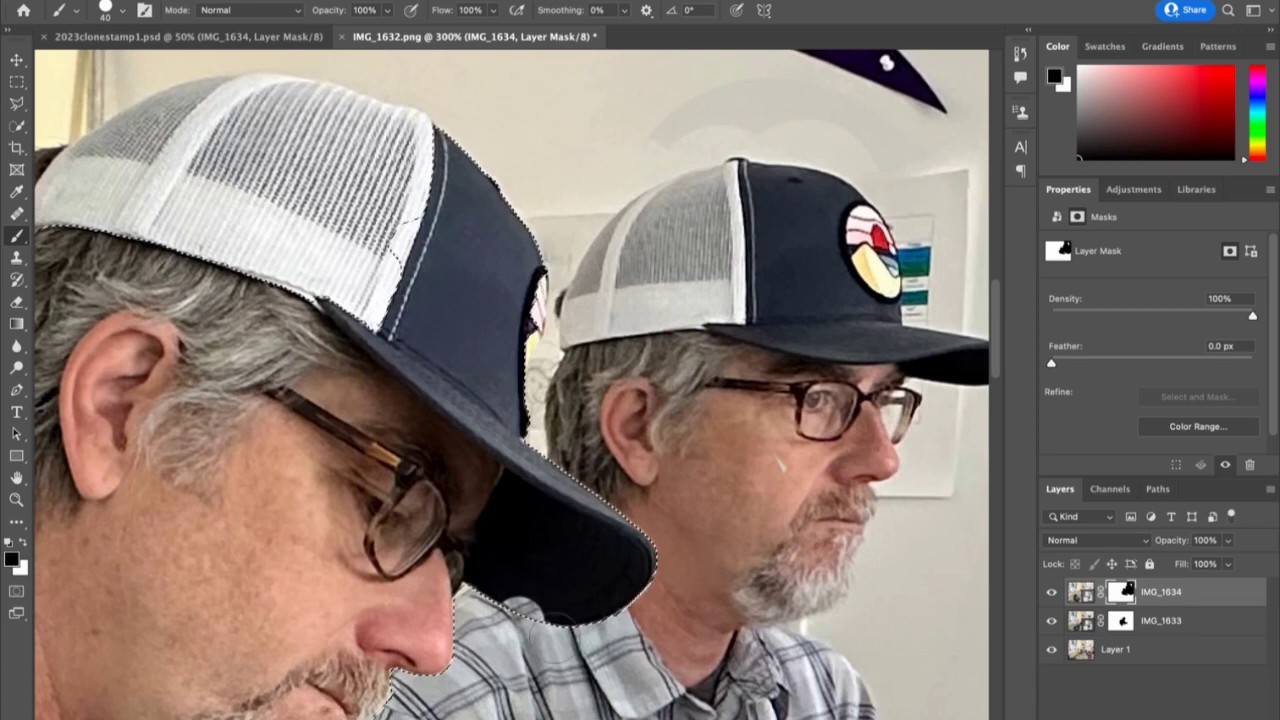
Check the painted edges along the laptop man's shirt, forearm and cap, and clear the selection
drag(531, 670, 687, 408)
scroll(688, 408, down, 10)
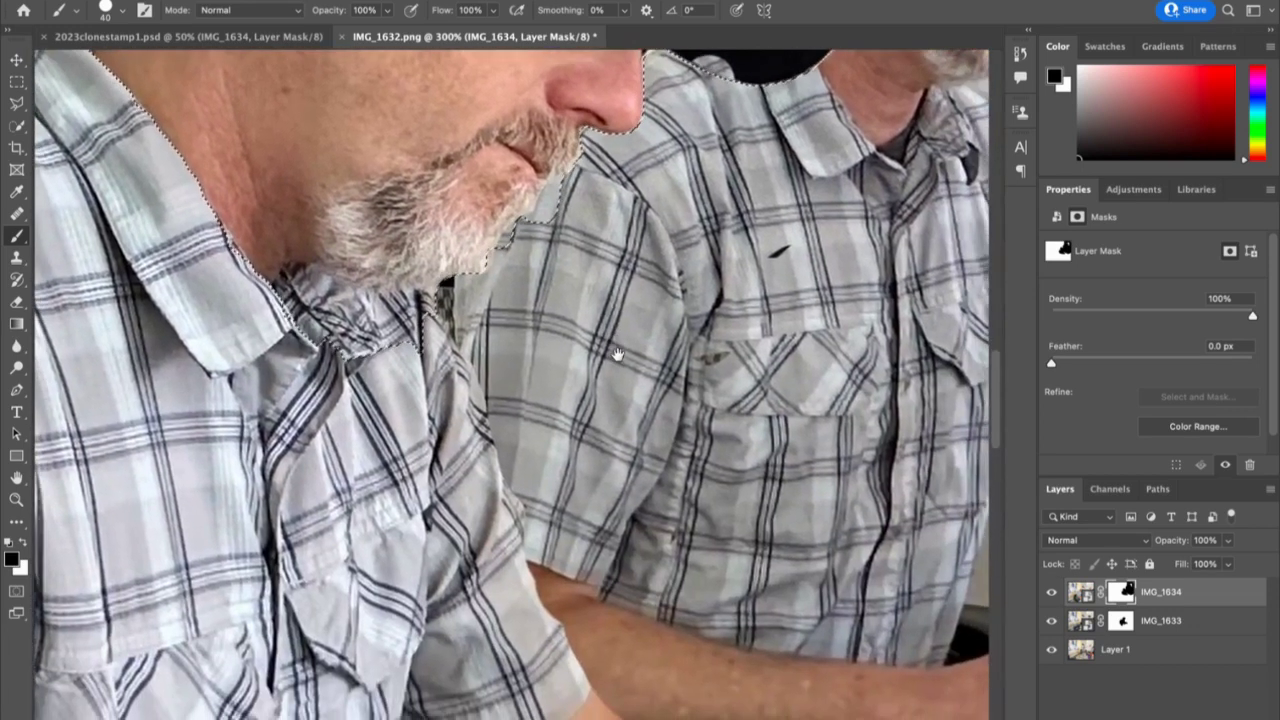
scroll(565, 321, down, 2)
scroll(565, 321, right, 2)
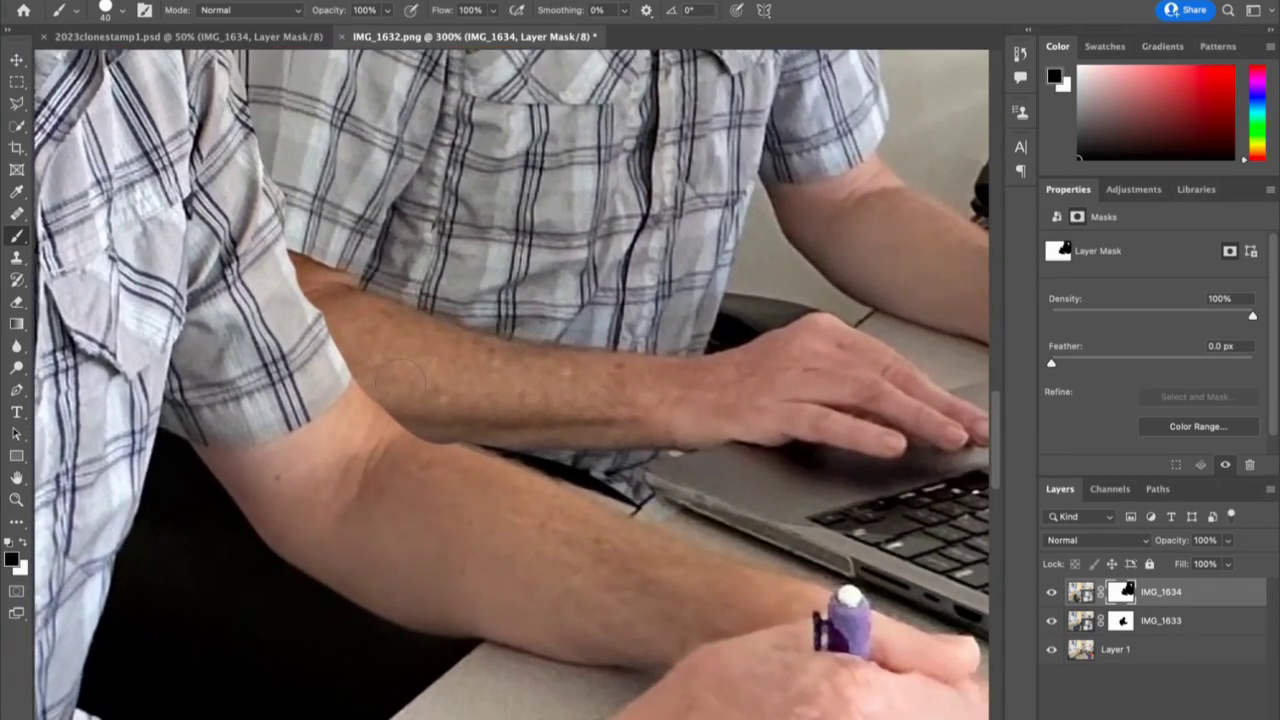
scroll(501, 273, up, 14)
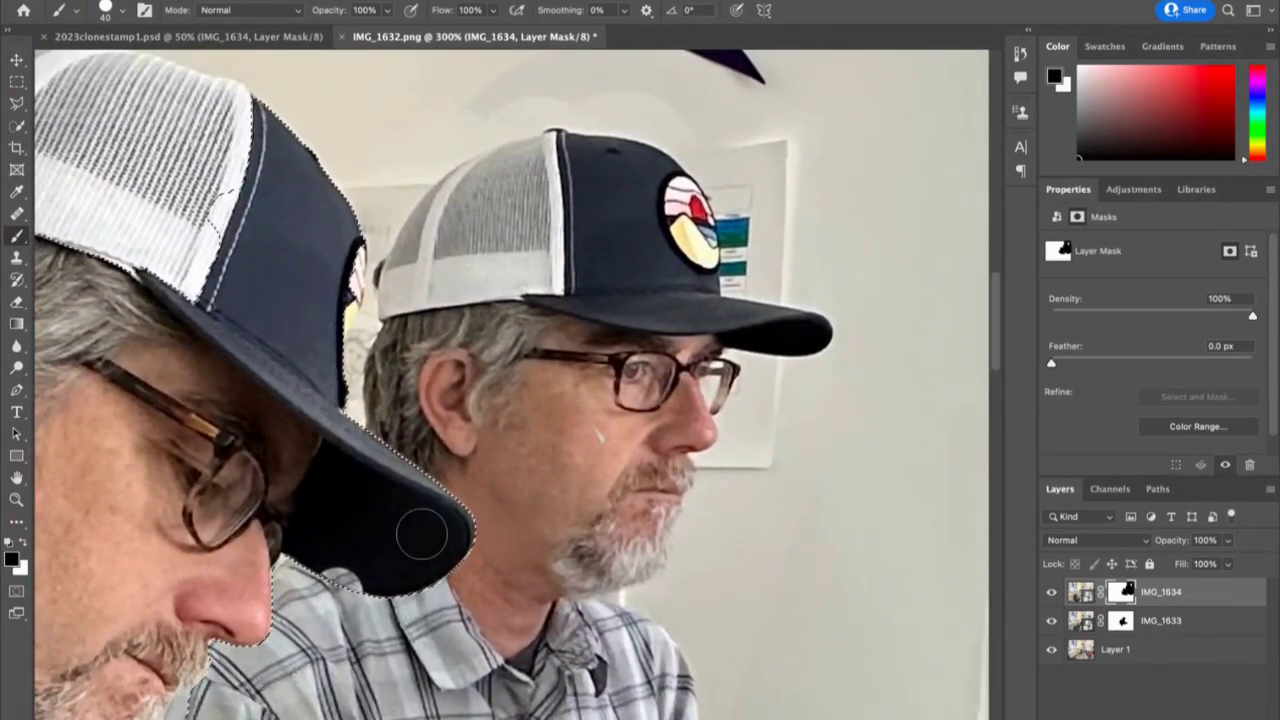
key(ctrl+d)
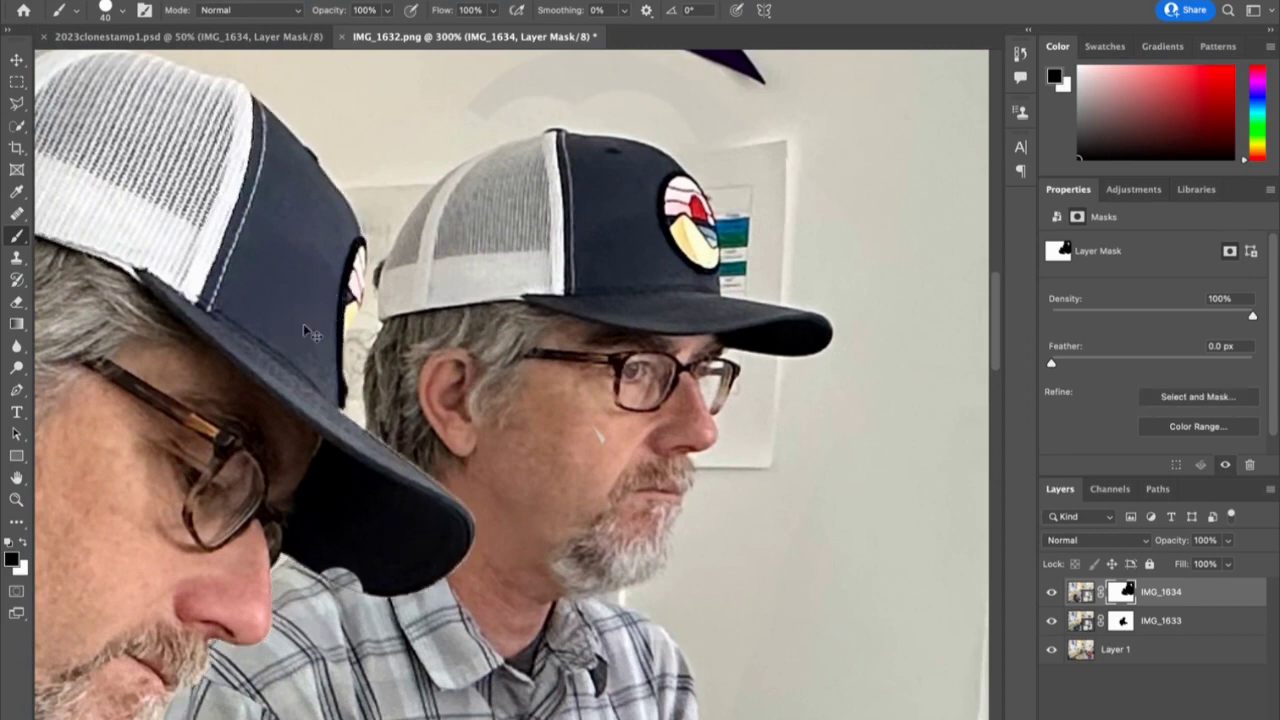
Paint white on the IMG_1634 mask over the front man's cap edge to restore its logo patch
key(ctrl+plus)
key(ctrl+plus)
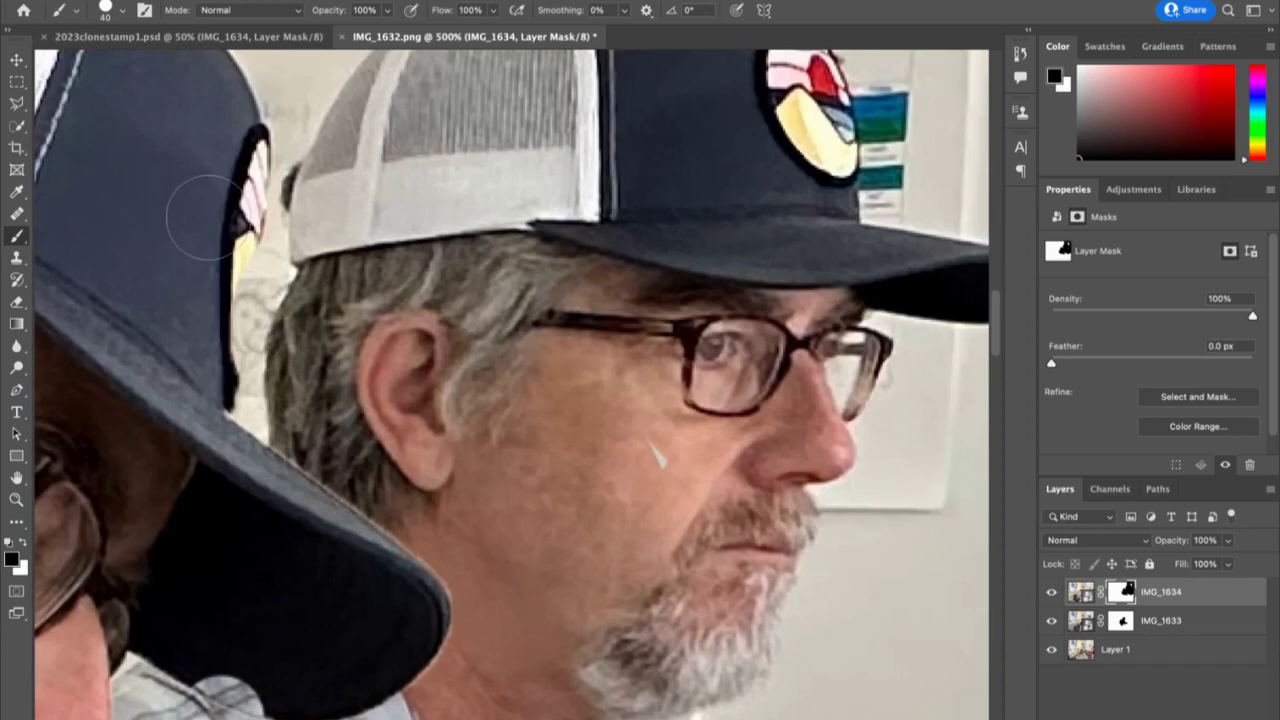
click(221, 206)
key(x)
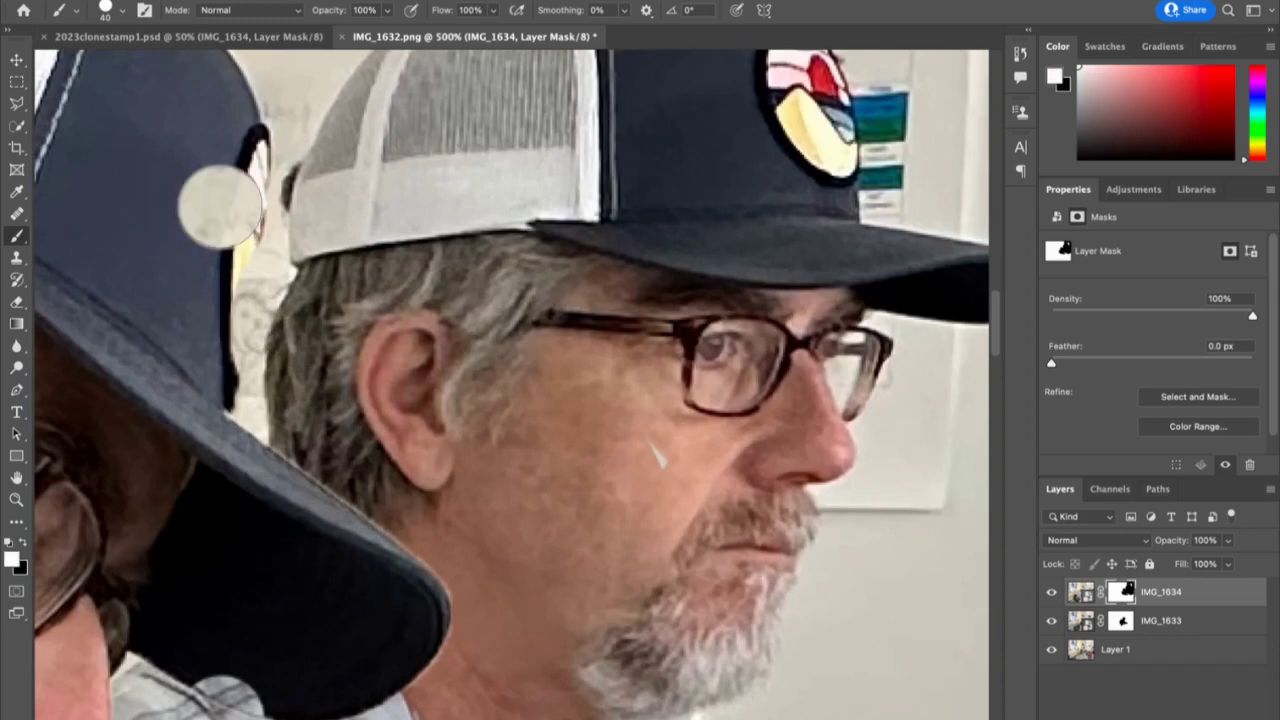
mouse_move(225, 204)
mouse_down()
mouse_move(240, 205)
mouse_move(215, 228)
mouse_move(250, 262)
mouse_move(237, 378)
mouse_move(242, 258)
mouse_move(236, 330)
mouse_up()
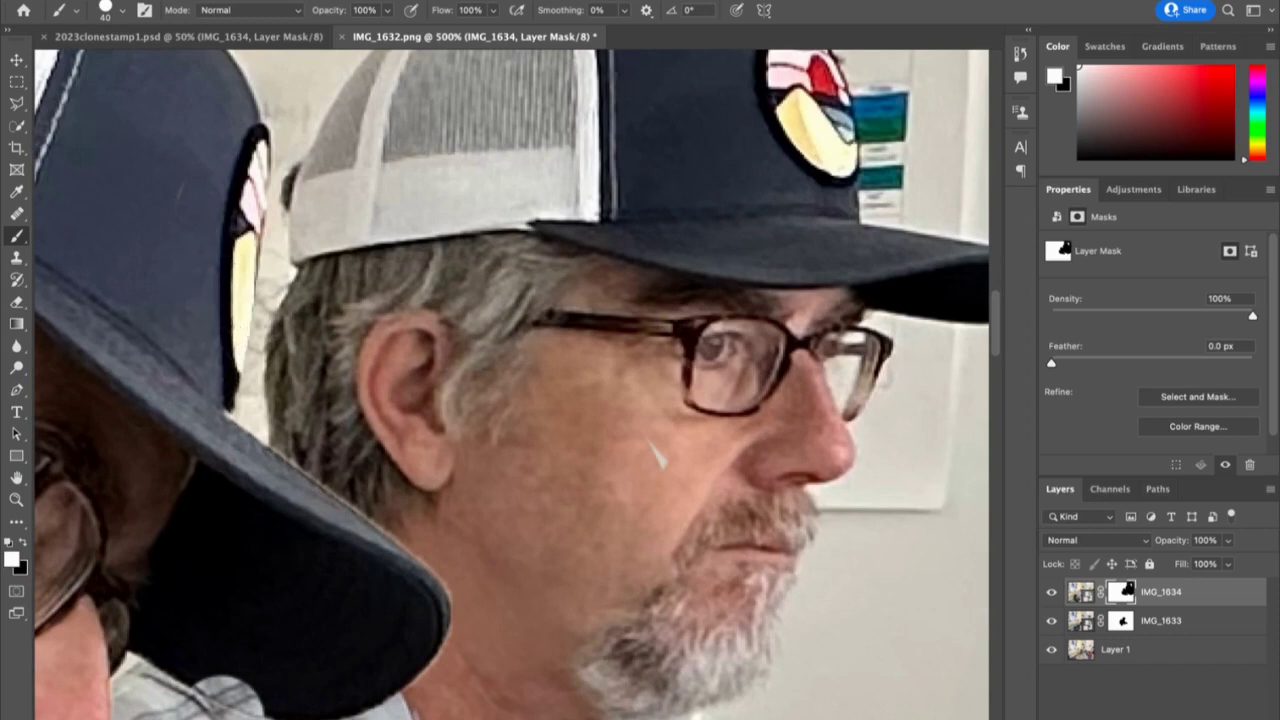
Dab white on the IMG_1634 mask over the laptop man's cheek and paint it back in with black
drag(192, 388, 206, 432)
drag(187, 171, 181, 154)
click(662, 456)
key(x)
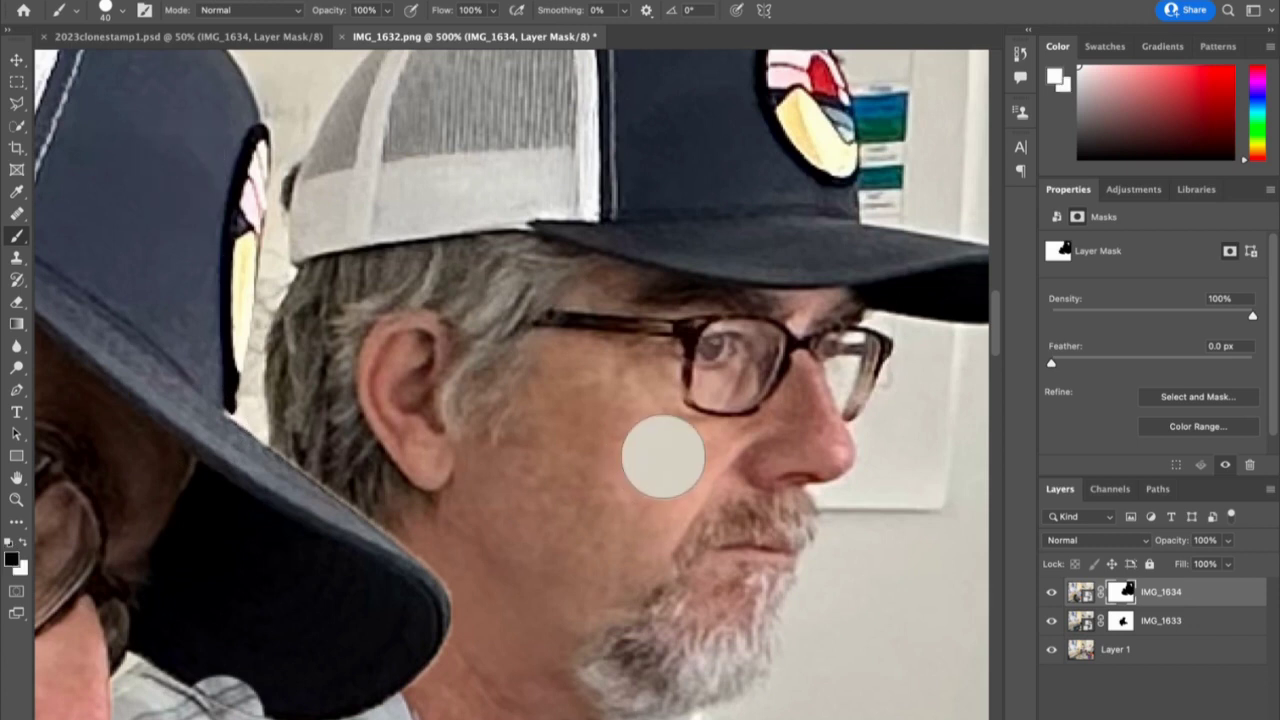
click(668, 468)
drag(669, 476, 643, 449)
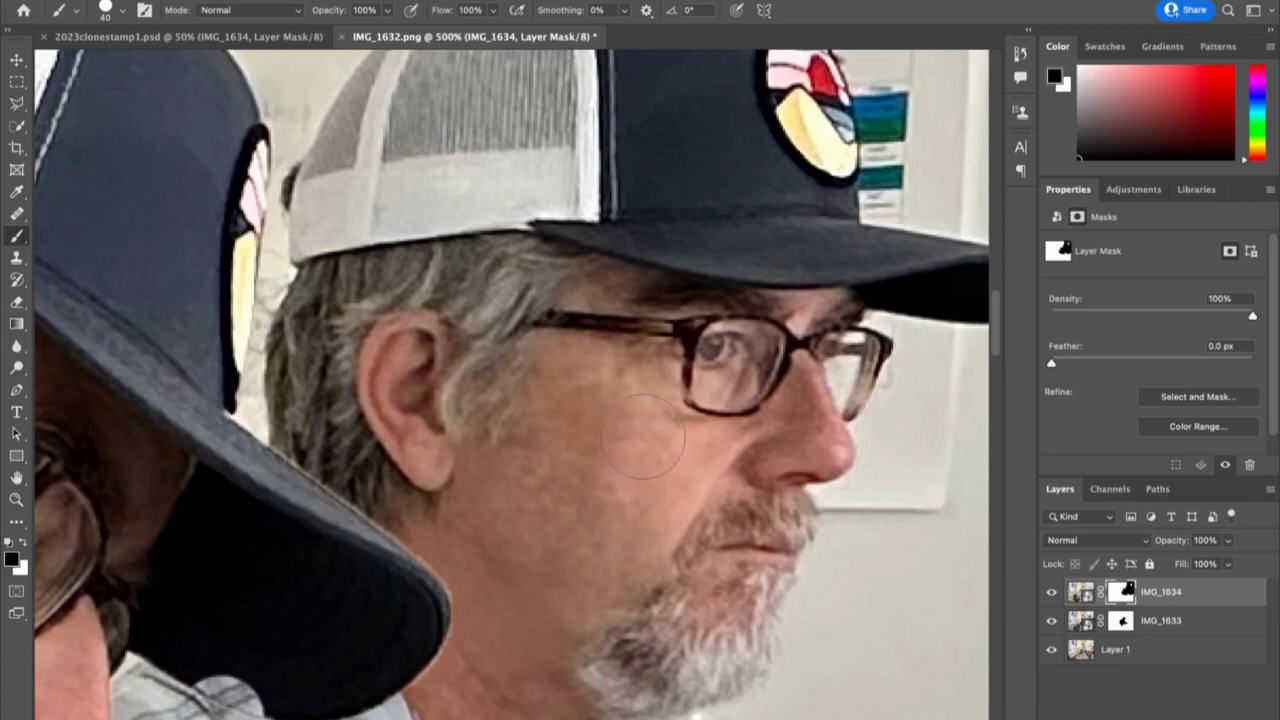
Paint black with a 70 px brush over the desk below the laptop lid and the clutter around the orange tray and scissors
key(ctrl+1)
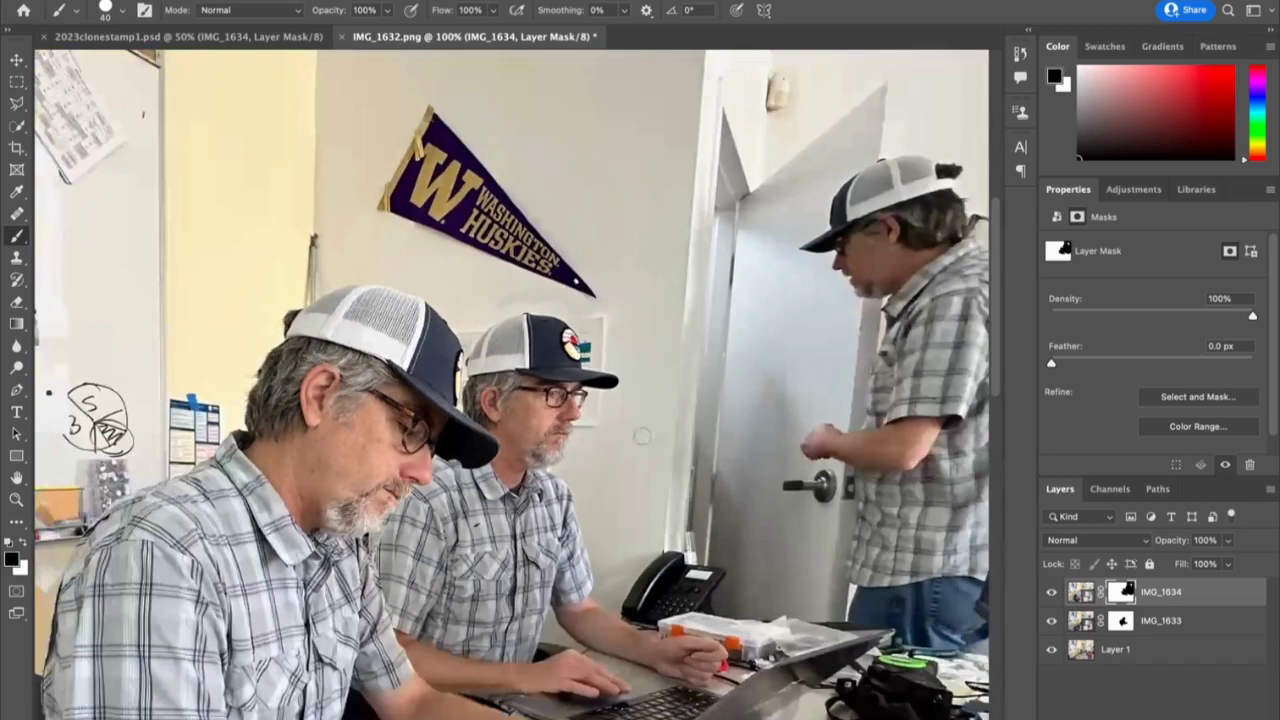
right_click(664, 580)
click(589, 476)
scroll(592, 474, down, 10)
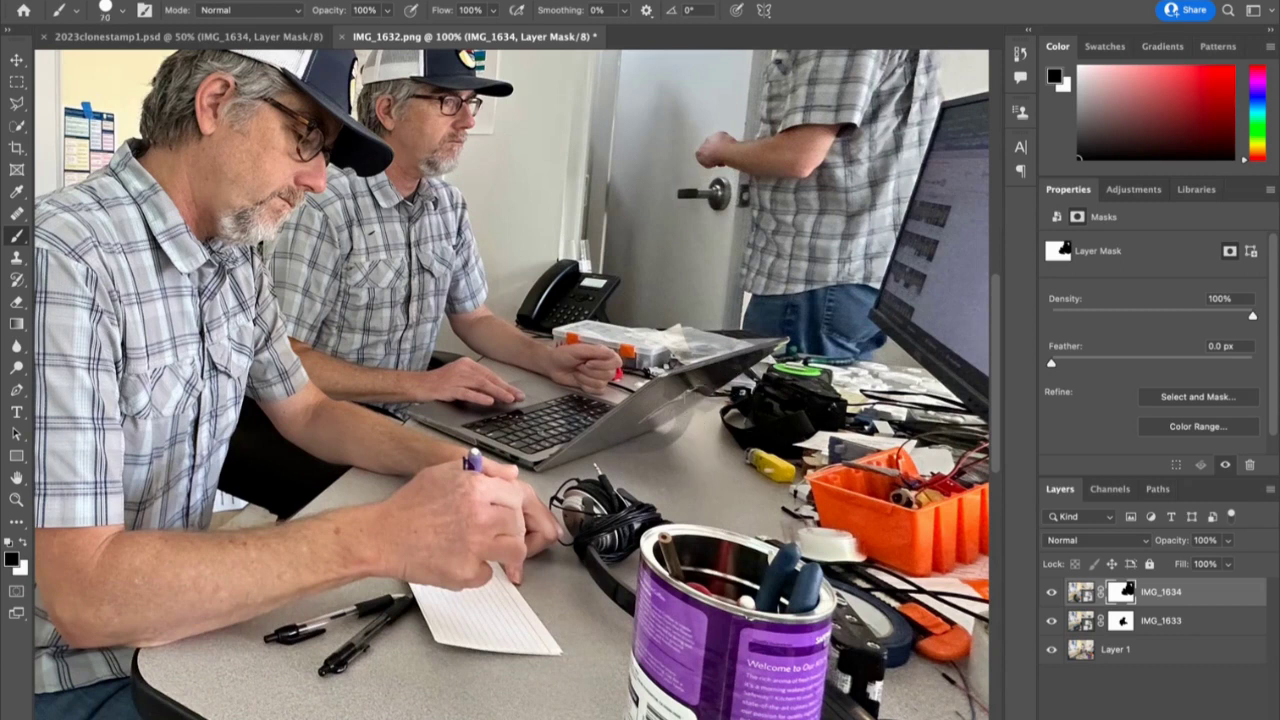
mouse_move(630, 448)
mouse_down()
mouse_move(700, 432)
mouse_move(662, 470)
mouse_move(568, 470)
mouse_move(714, 506)
mouse_move(660, 511)
mouse_move(818, 518)
mouse_move(738, 530)
mouse_move(756, 462)
mouse_move(716, 474)
mouse_up()
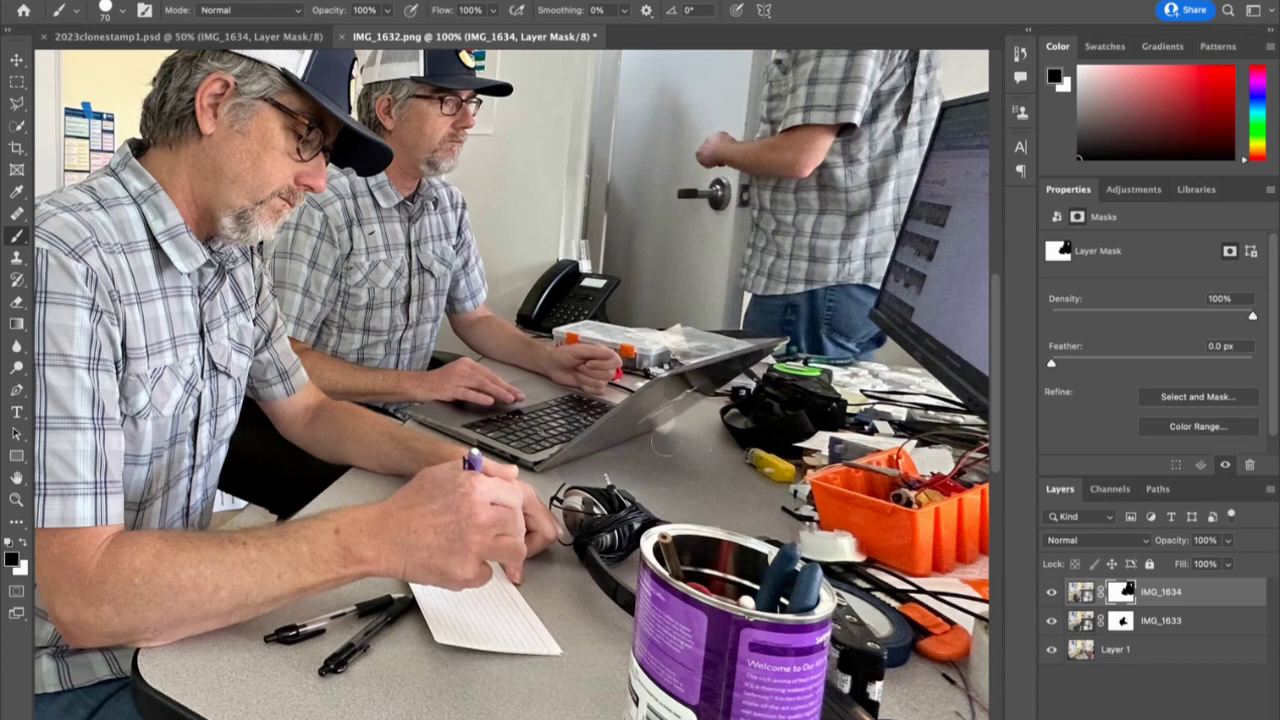
mouse_move(834, 538)
mouse_down()
mouse_move(920, 640)
mouse_move(915, 680)
mouse_move(945, 695)
mouse_move(958, 685)
mouse_up()
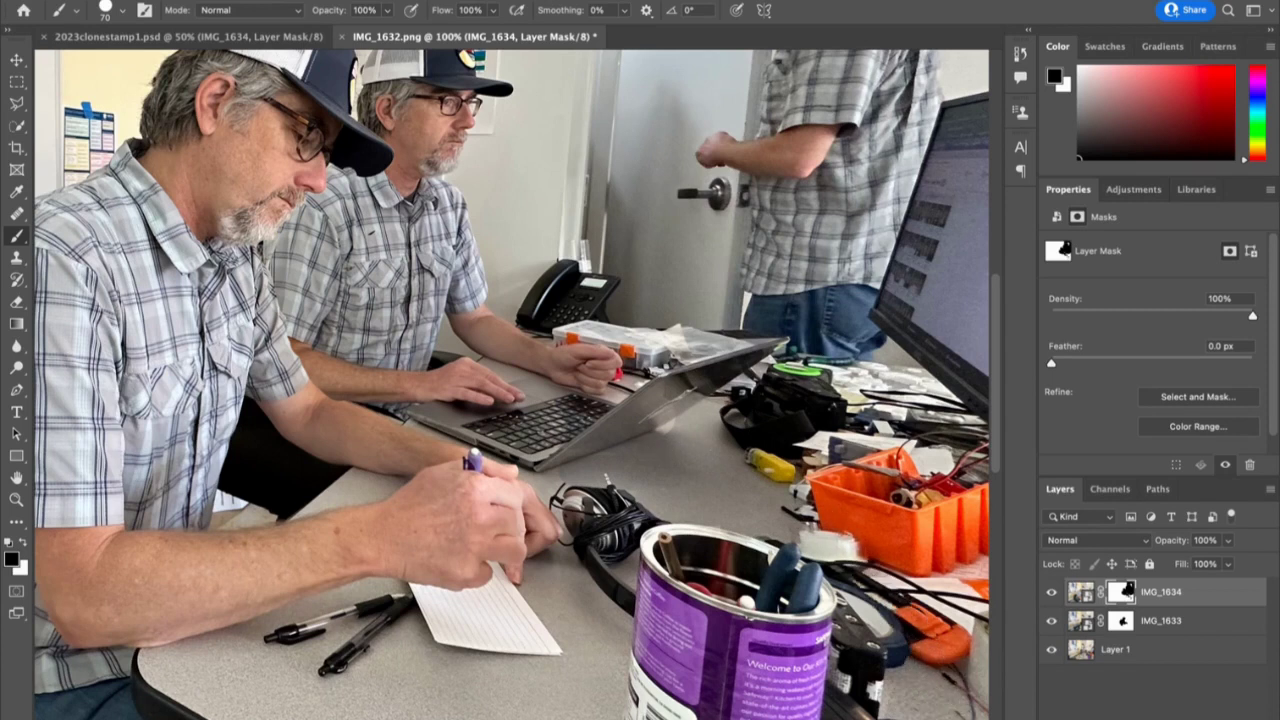
drag(976, 598, 986, 690)
scroll(512, 384, right, 10)
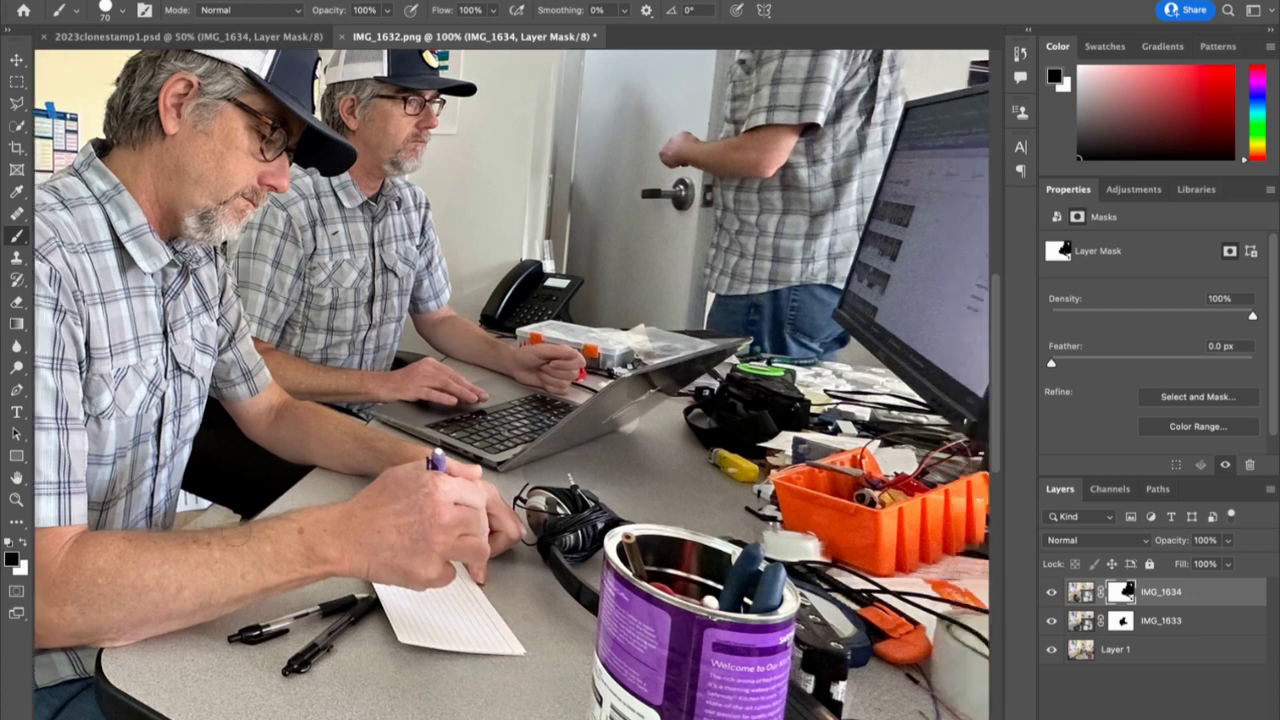
scroll(96, 496, left, 10)
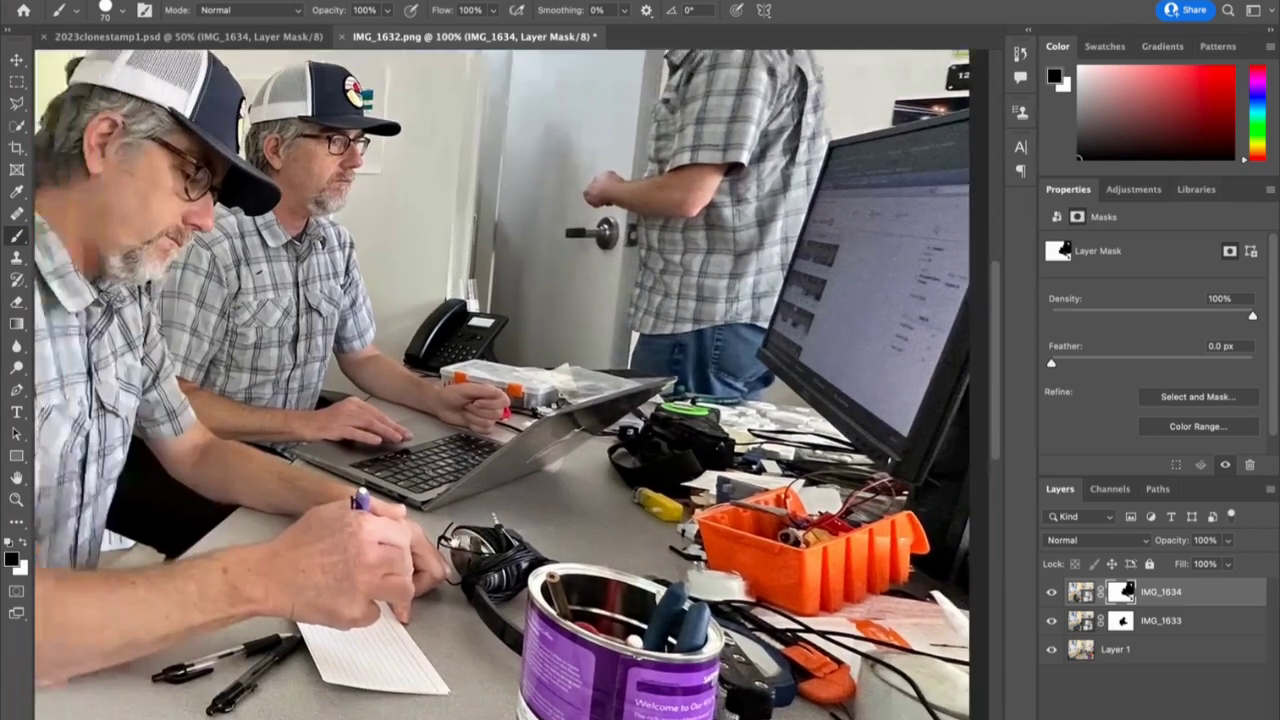
Paint black with a 45 px brush above the front man's writing forearm to reveal the laptop man's jeans
mouse_move(243, 527)
mouse_down()
mouse_move(243, 548)
mouse_move(214, 478)
mouse_move(236, 533)
mouse_move(262, 522)
mouse_move(234, 506)
mouse_move(290, 533)
mouse_move(258, 520)
mouse_move(242, 492)
mouse_move(225, 522)
mouse_move(248, 552)
mouse_move(335, 544)
mouse_up()
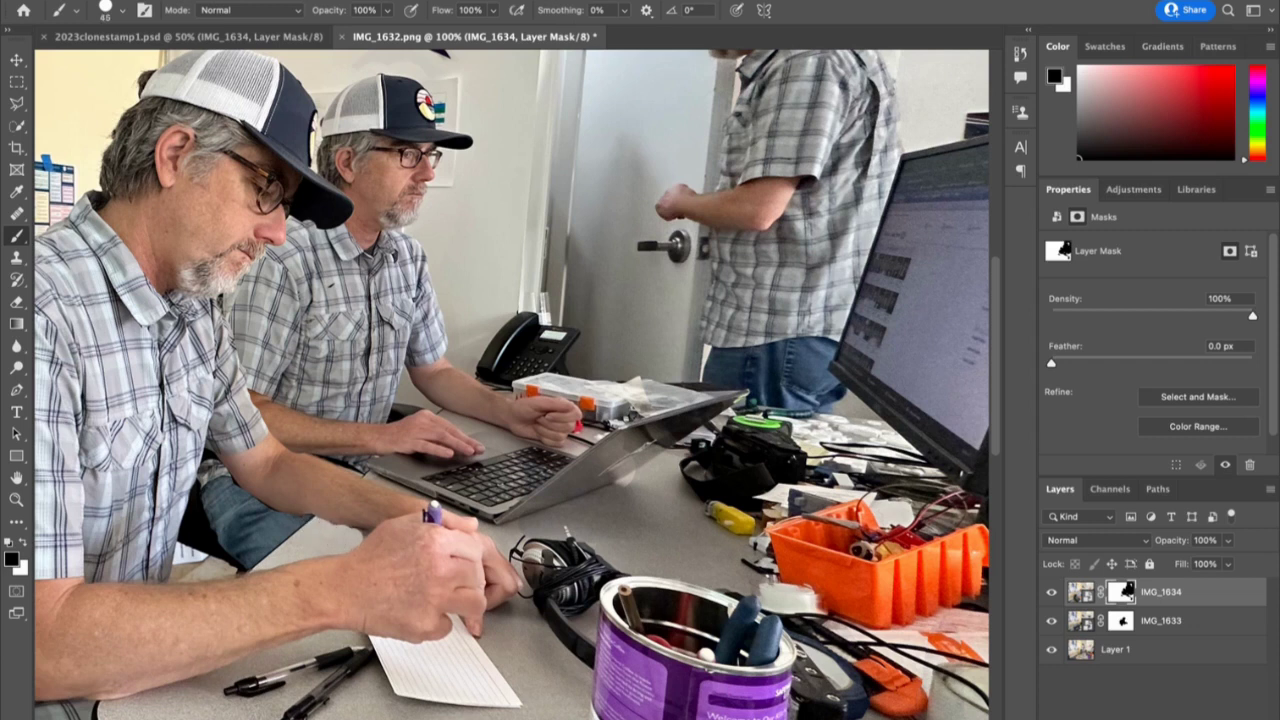
mouse_move(222, 534)
mouse_down()
mouse_move(205, 545)
mouse_move(232, 556)
mouse_move(196, 552)
mouse_move(238, 565)
mouse_move(183, 550)
mouse_move(234, 567)
mouse_move(228, 554)
mouse_up()
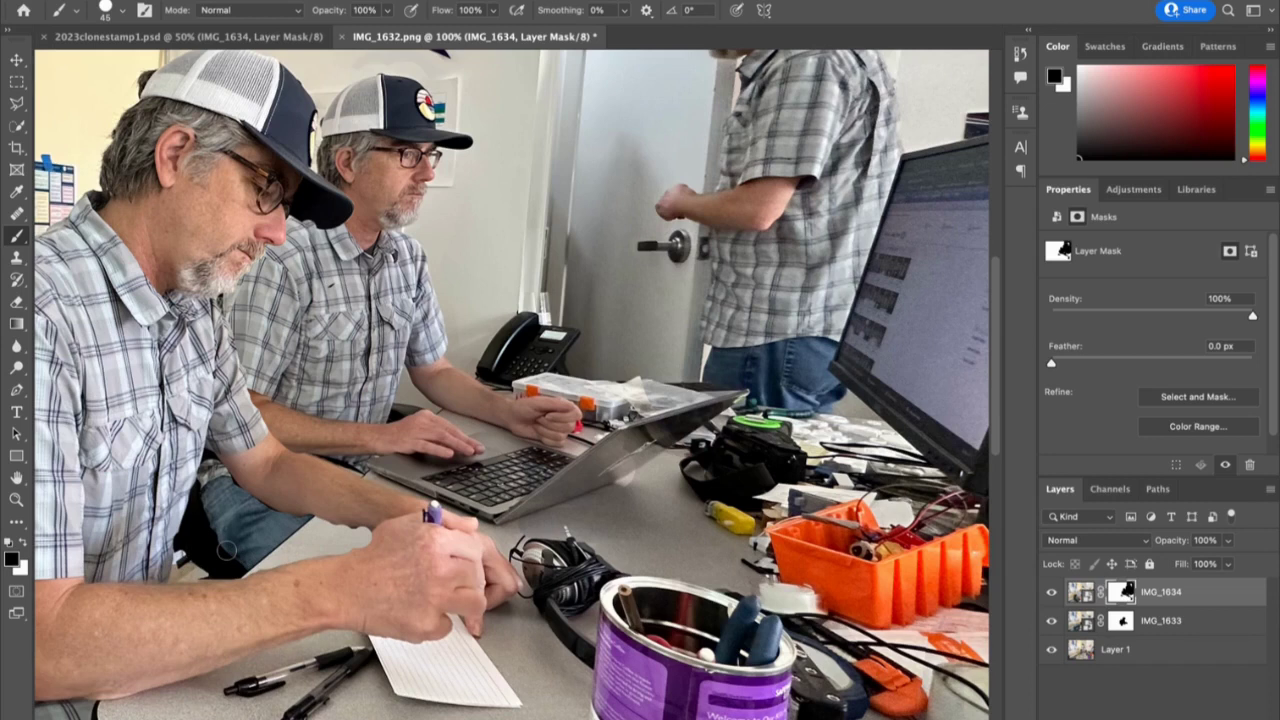
scroll(231, 555, down, 5)
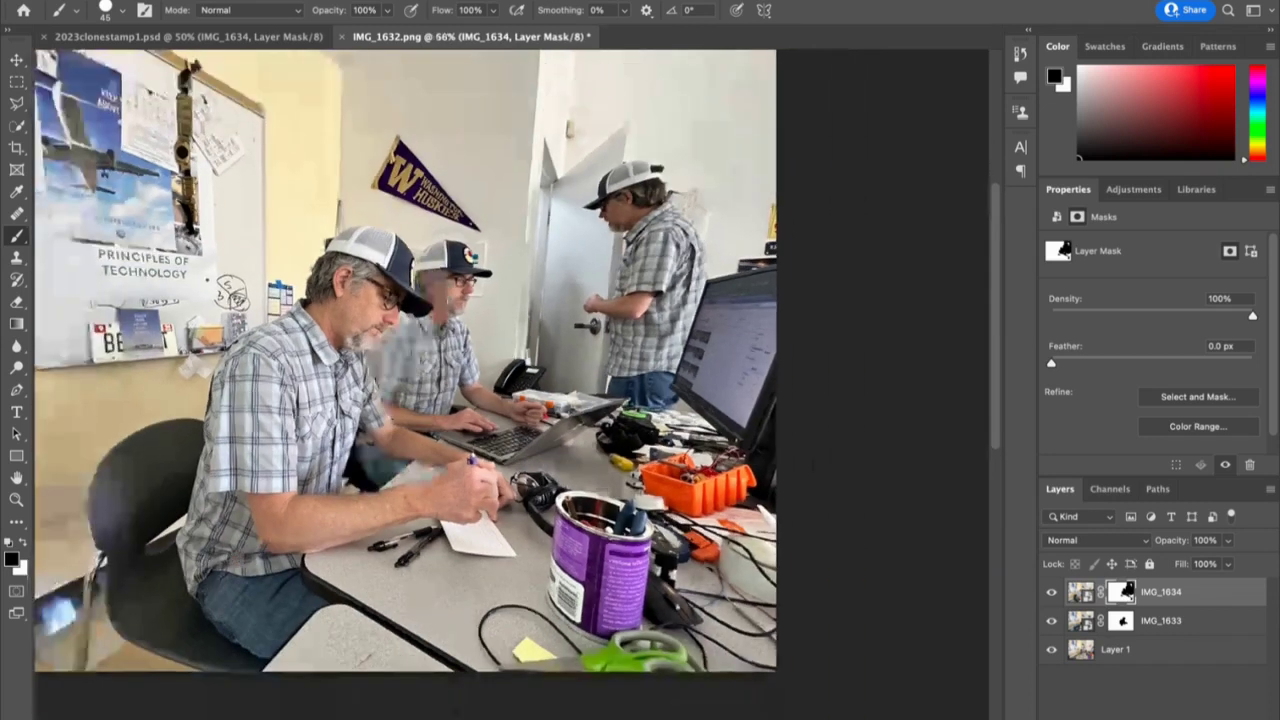